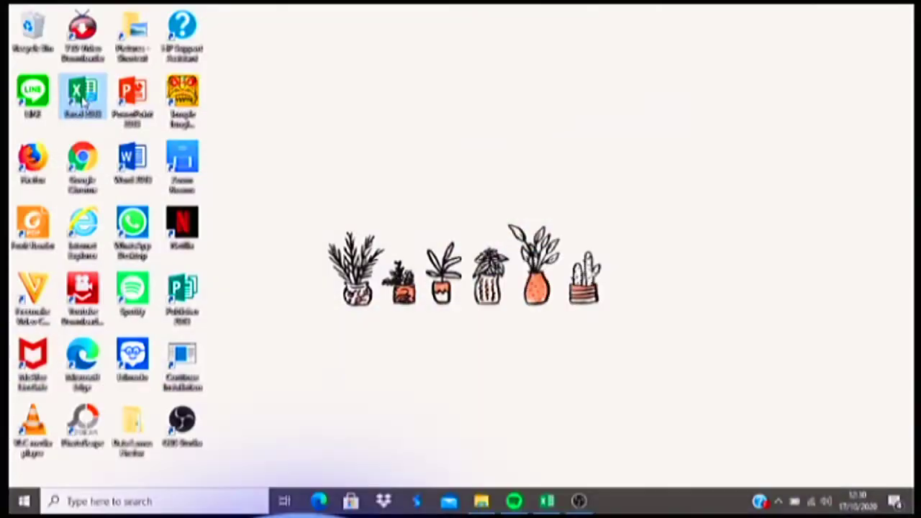
Step: Launch Excel with a blank workbook, maximize the window and zoom to about 160%
double_click(83, 101)
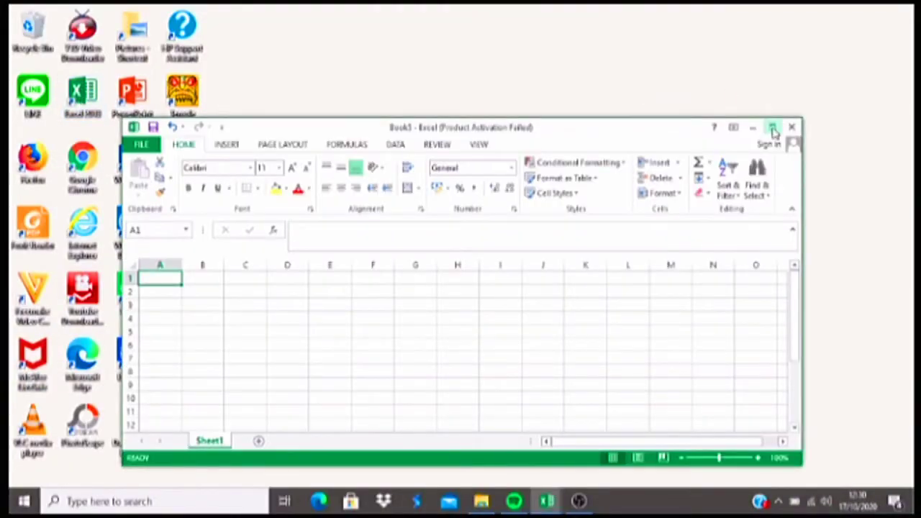
click(771, 126)
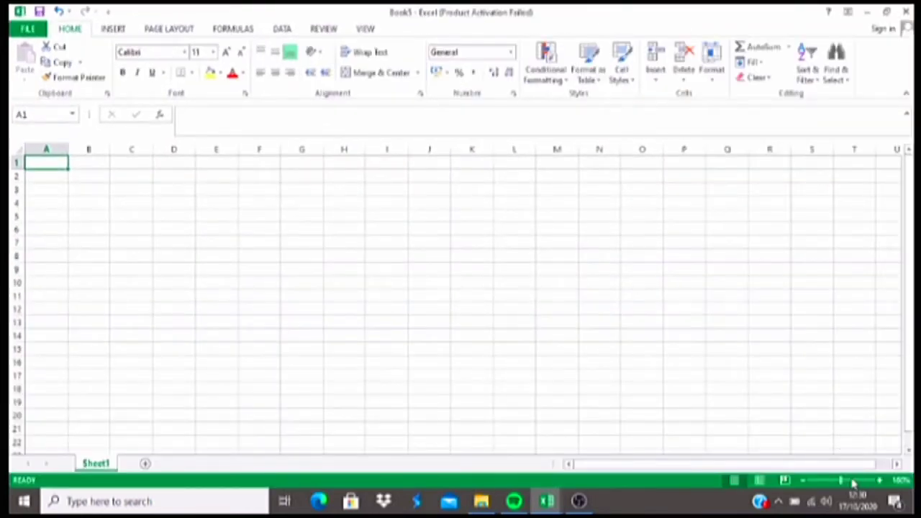
drag(840, 480, 850, 480)
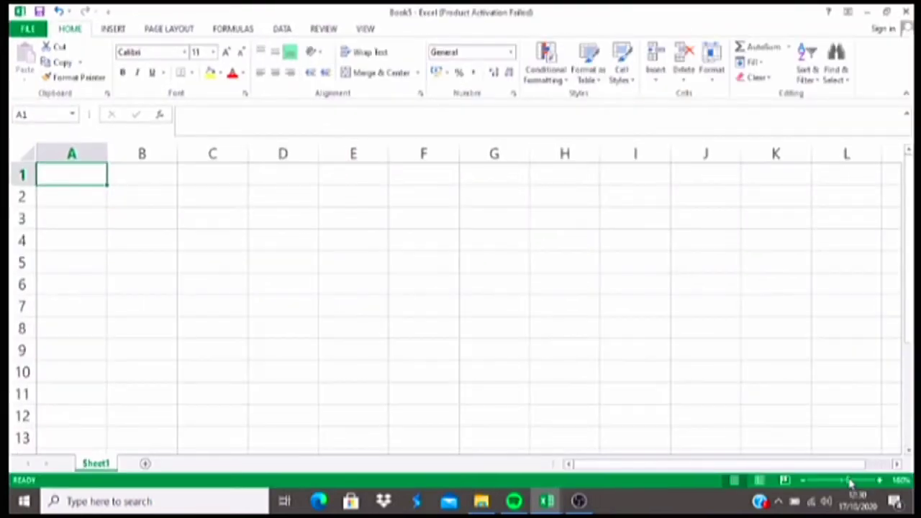
Step: Enter the headers No and Nama Barang in B2:C2 and widen column C
key(Right)
key(Down)
text(No)
key(Tab)
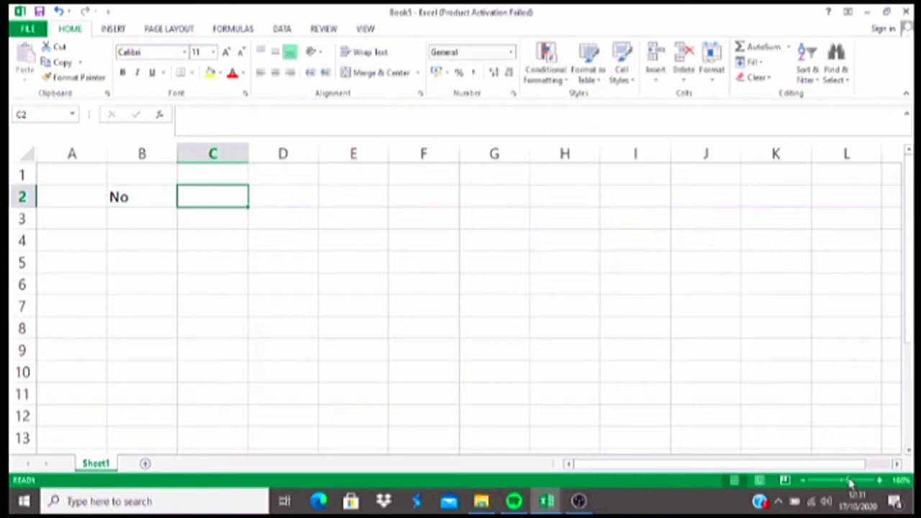
text(Na)
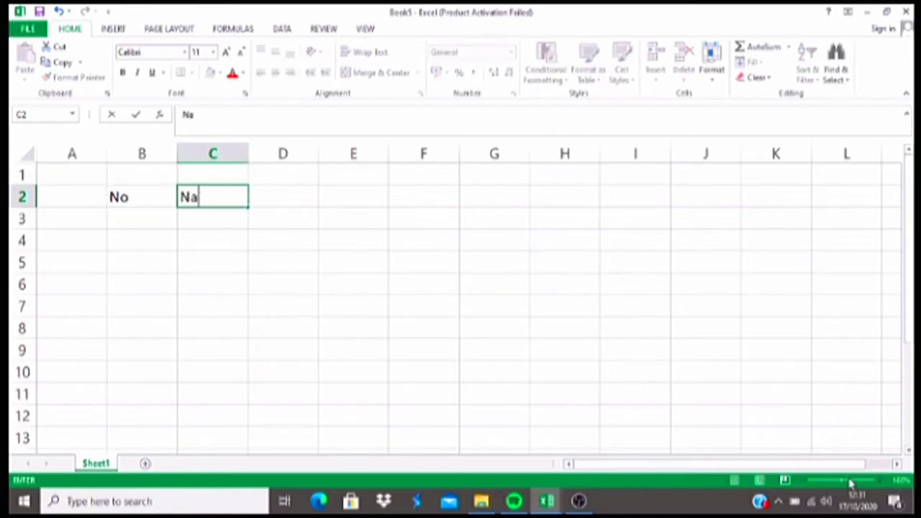
text(ma Barang)
key(Return)
click(850, 482)
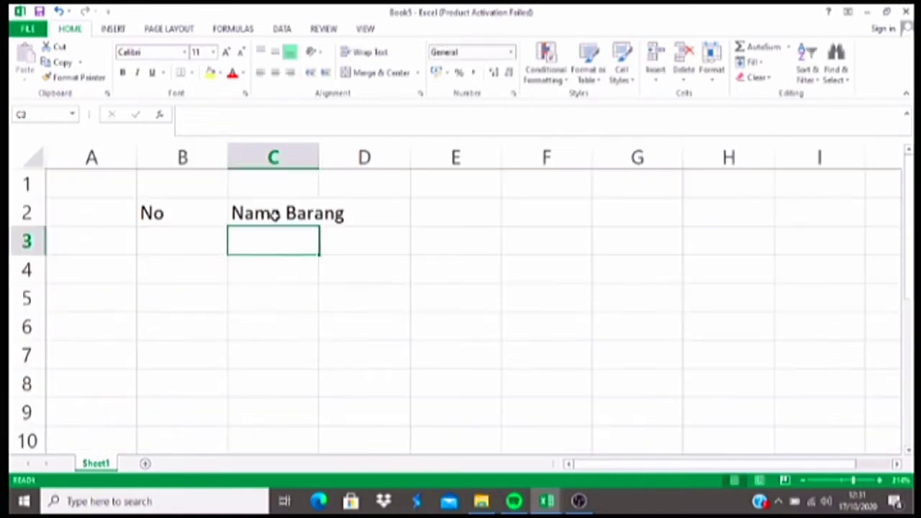
click(274, 214)
key(ctrl+space)
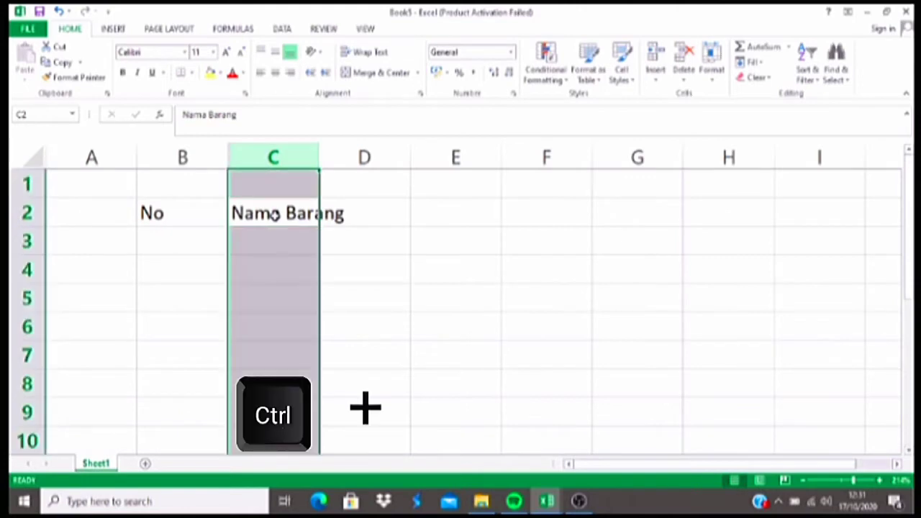
drag(320, 168, 427, 168)
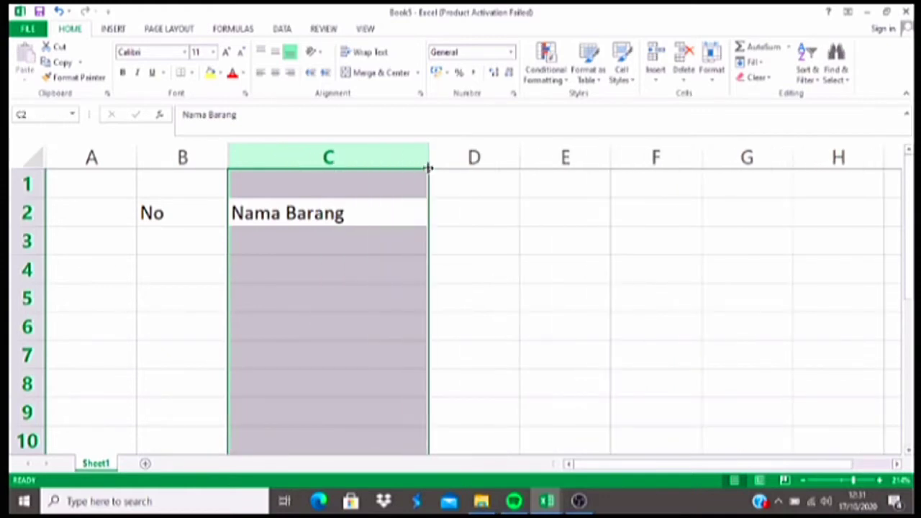
Step: Add the Kode Barang and Harga Per Karton headers in D2:E2, widening columns D and E
key(Right)
text(Kode Barang)
key(Return)
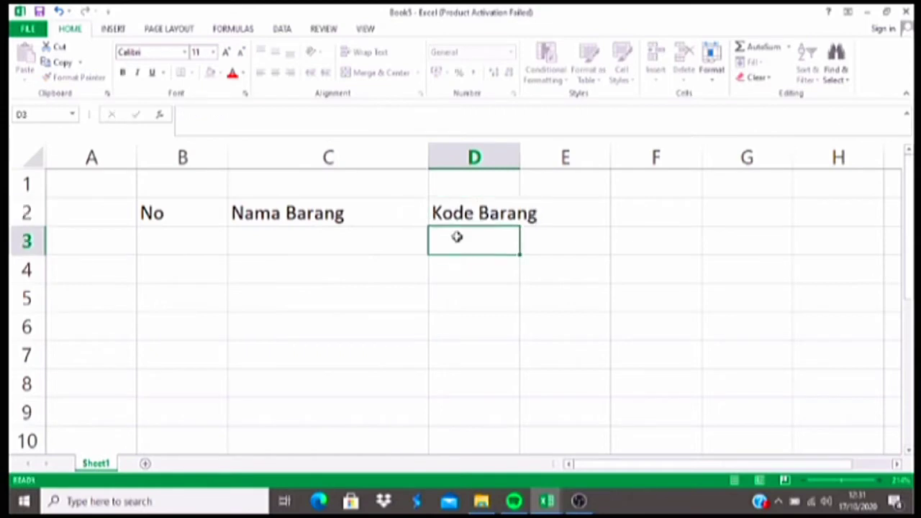
click(499, 212)
key(ctrl+space)
drag(520, 167, 588, 167)
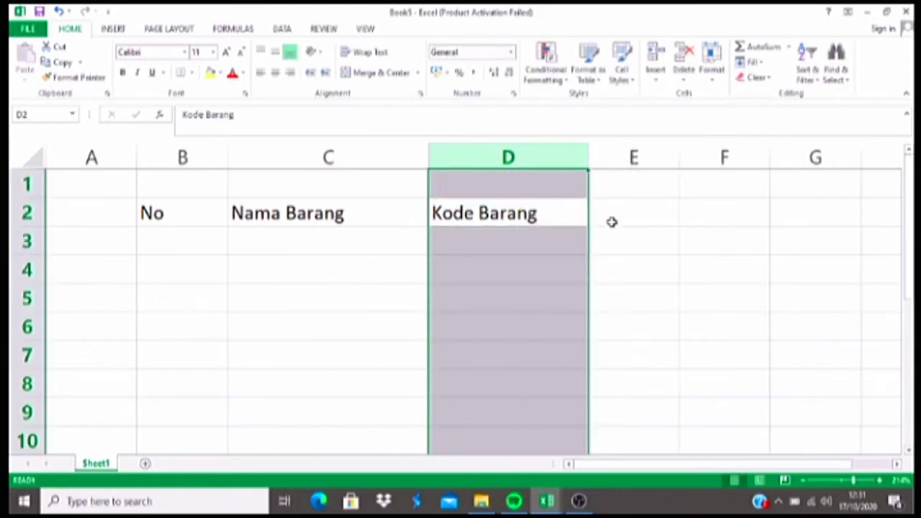
click(611, 220)
text(Harga Per Karton)
drag(673, 169, 760, 169)
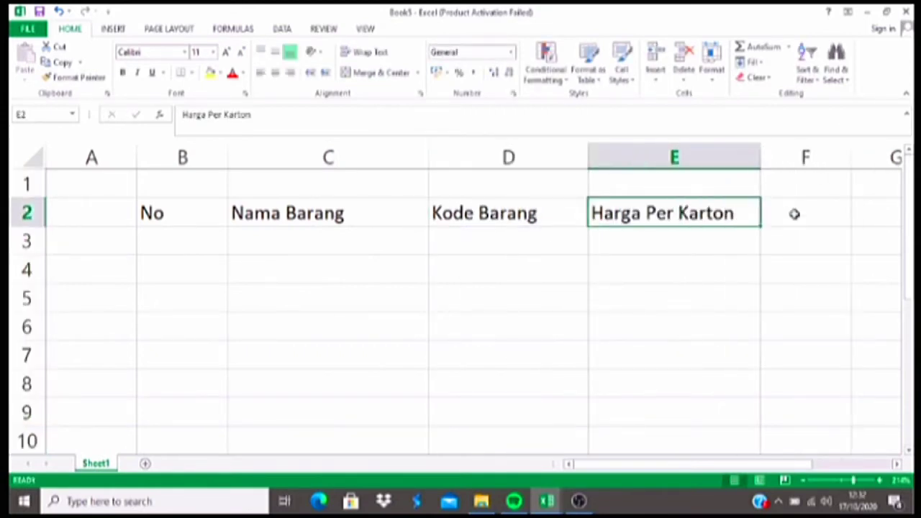
Step: Add the Diskon and Harga Setelah Diskon headers in F2:G2 and widen column G
click(793, 211)
text(Diskon)
key(Tab)
text(Harga Setelah Diskon)
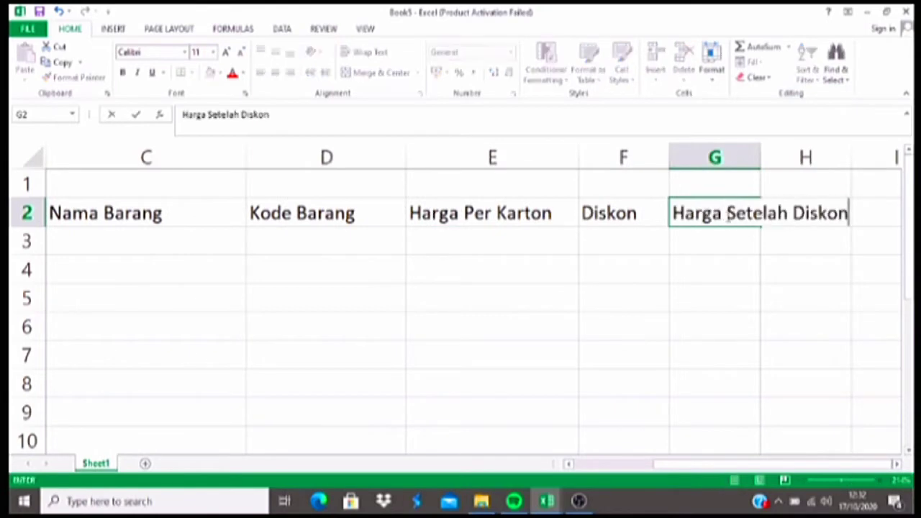
click(714, 157)
drag(760, 166, 856, 167)
click(762, 411)
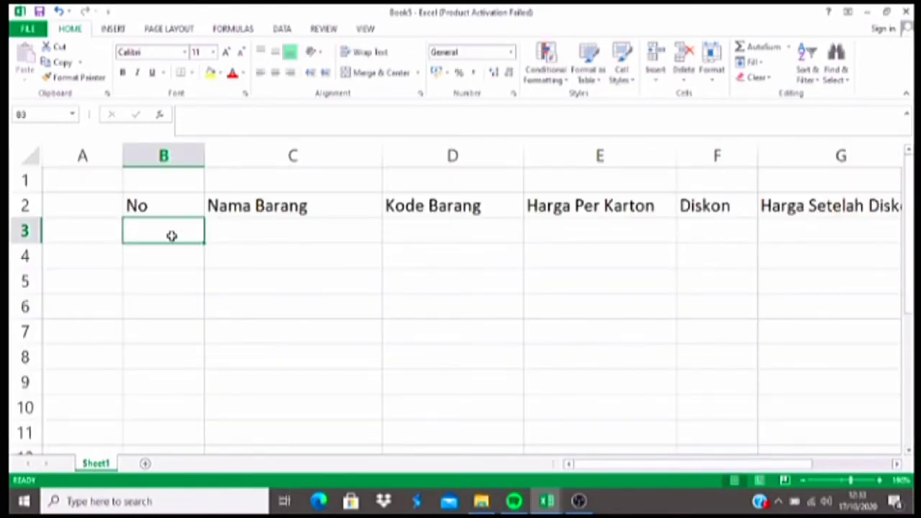
Step: Enter 1 in B3 and fill it down column B as a counting series
text(1)
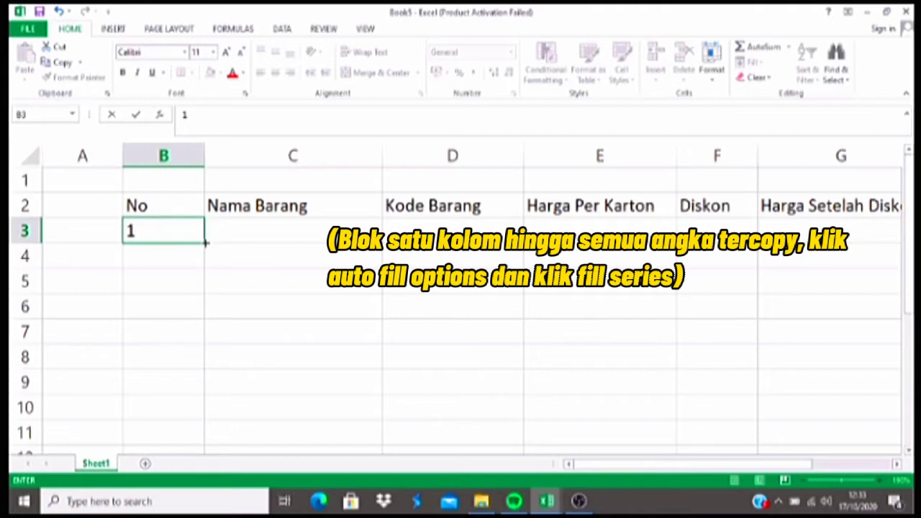
mouse_move(205, 243)
mouse_down()
mouse_move(206, 428)
mouse_move(208, 391)
mouse_move(206, 417)
mouse_up()
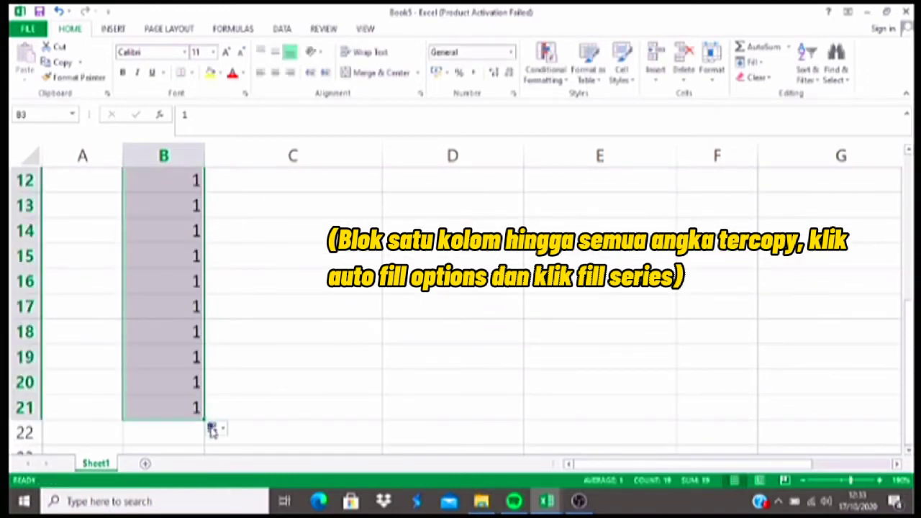
click(213, 430)
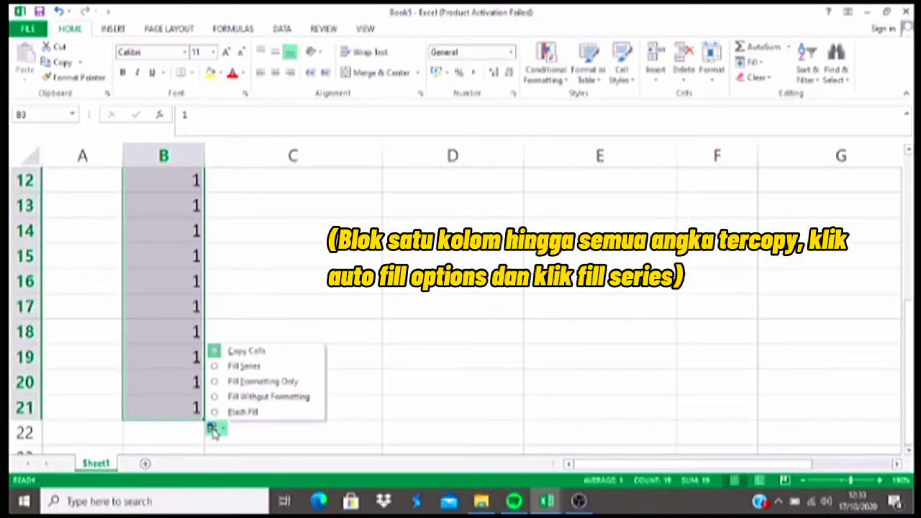
click(244, 365)
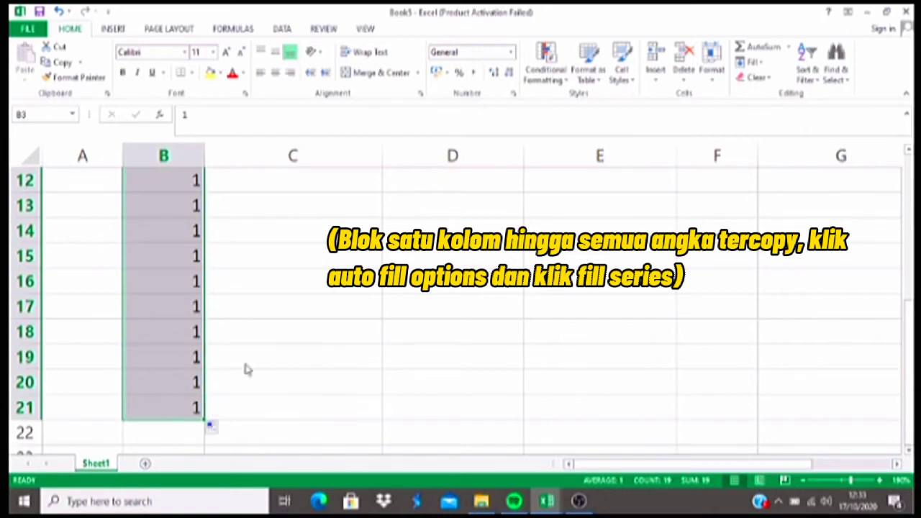
Step: Extend the number series so it ends at 20 in B22
drag(850, 480, 842, 480)
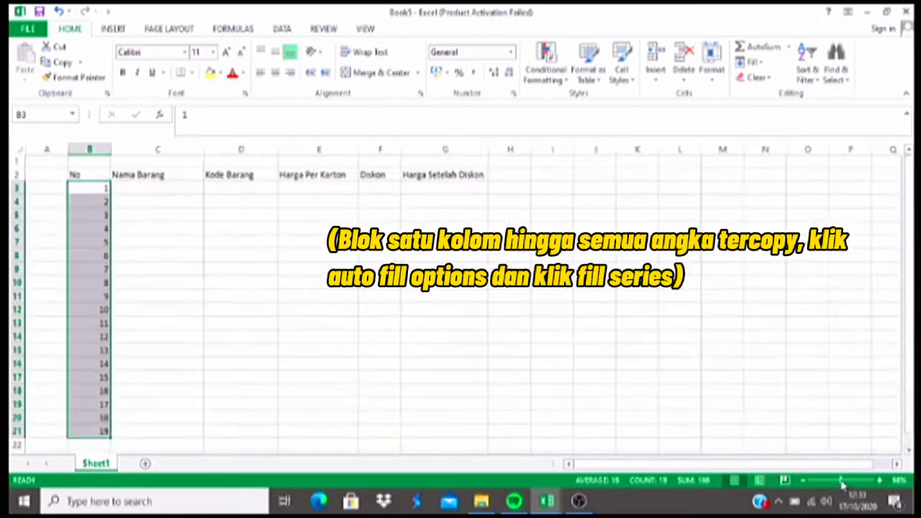
drag(108, 433, 108, 440)
click(136, 438)
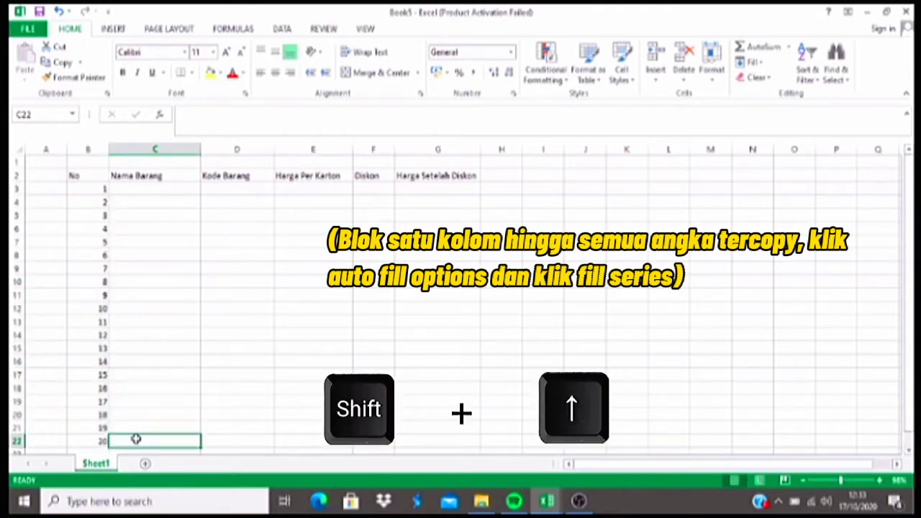
click(88, 439)
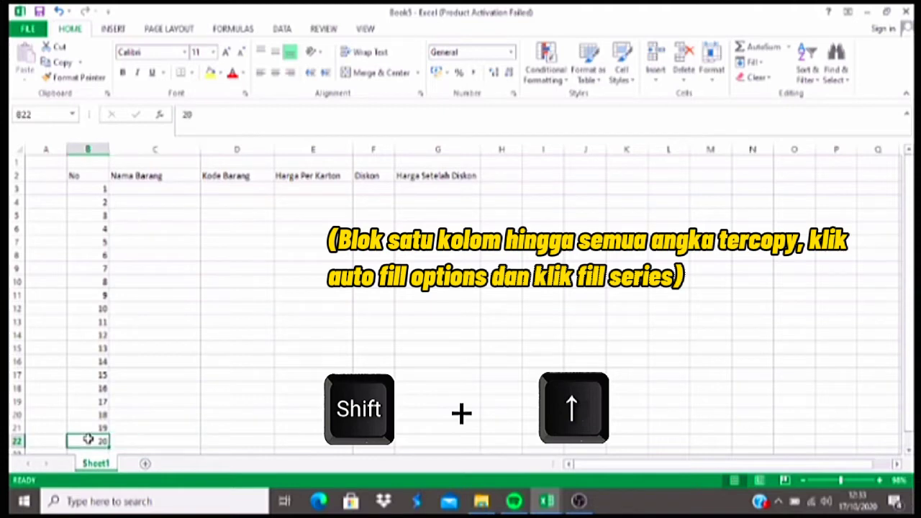
key(shift+Up)
key(shift+Up)
key(shift+Up)
key(shift+Up)
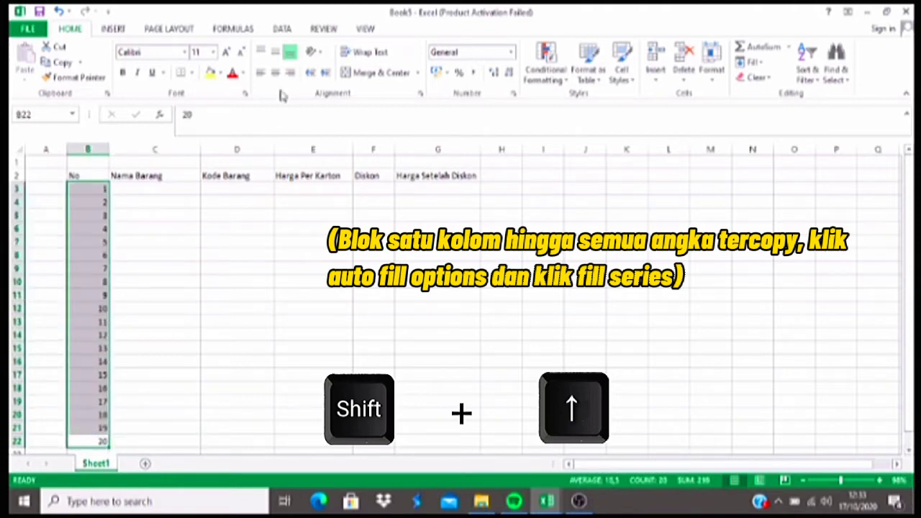
click(136, 188)
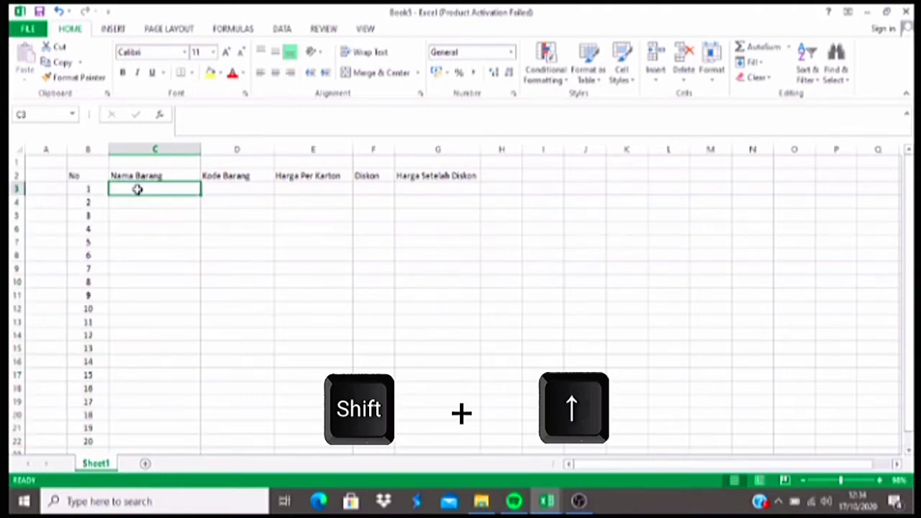
Step: Select the table B2:G22 with Ctrl+A and apply All Borders
click(72, 177)
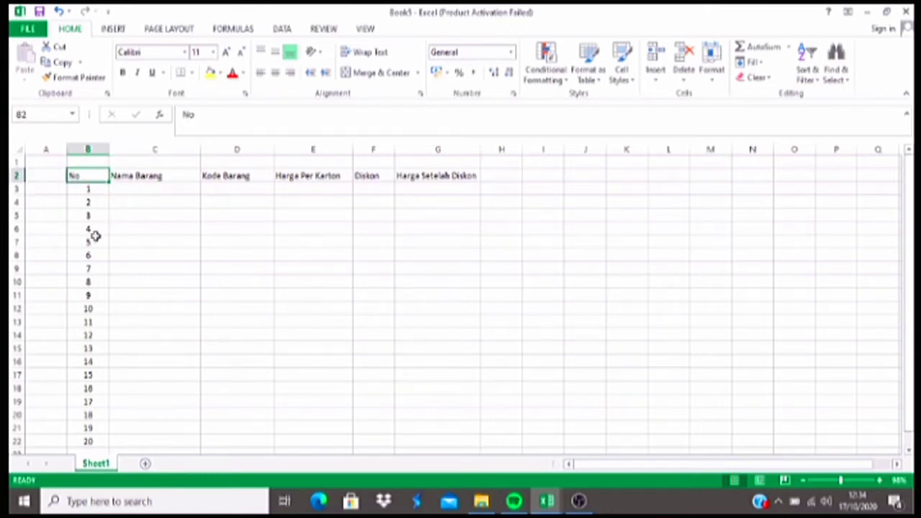
key(ctrl+a)
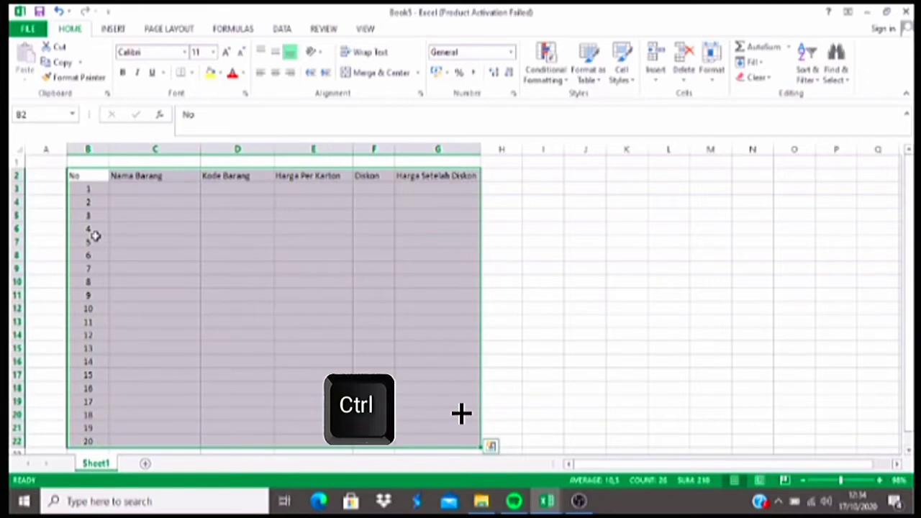
click(191, 73)
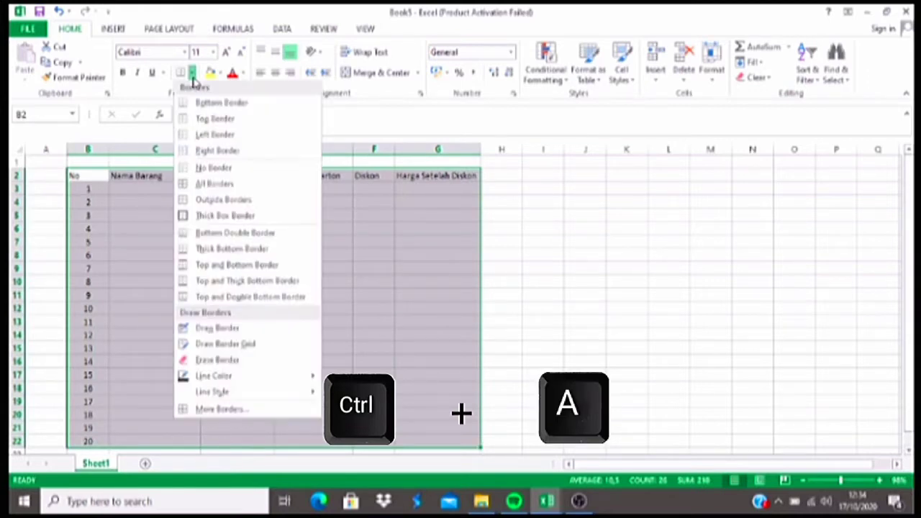
click(207, 187)
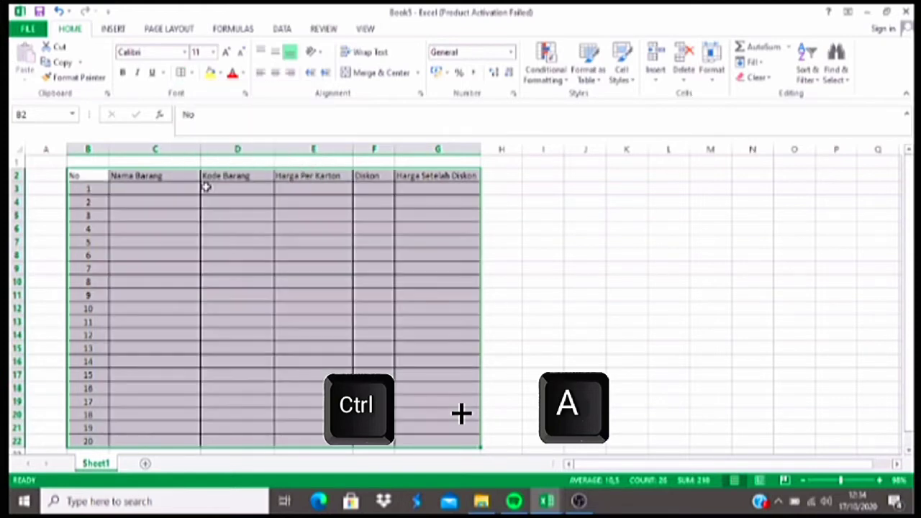
click(207, 187)
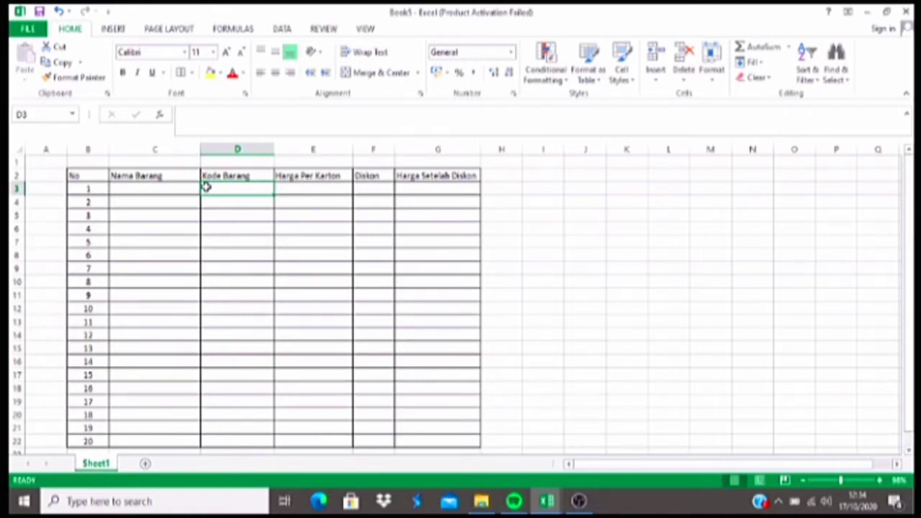
key(Left)
key(Left)
Step: Zoom to about 170% and enter 164.000 in E3, formatted as rupiah currency
key(Right)
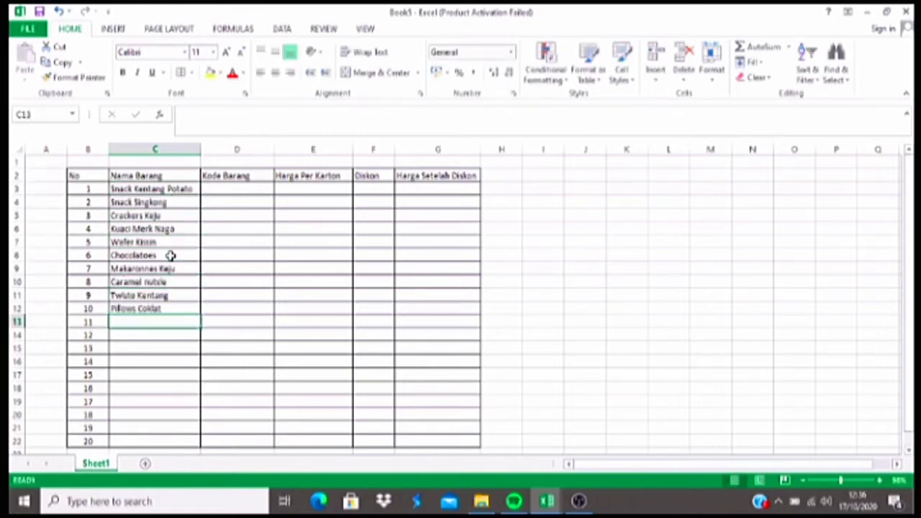
drag(843, 483, 856, 483)
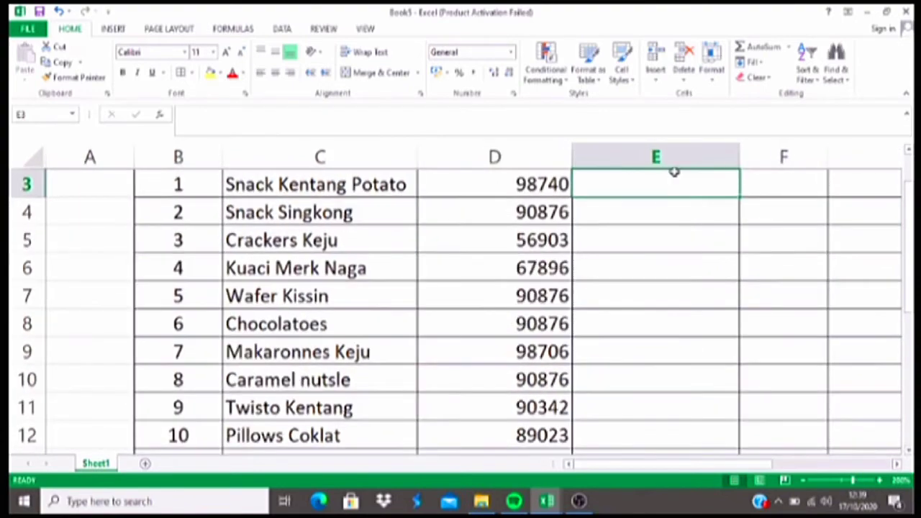
key(Right)
key(Right)
key(Left)
key(Left)
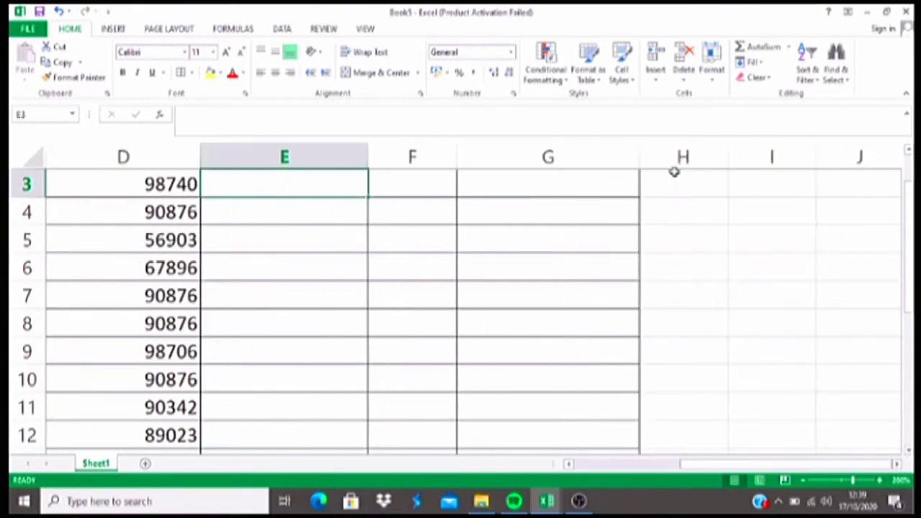
scroll(674, 171, up, 1)
text(1)
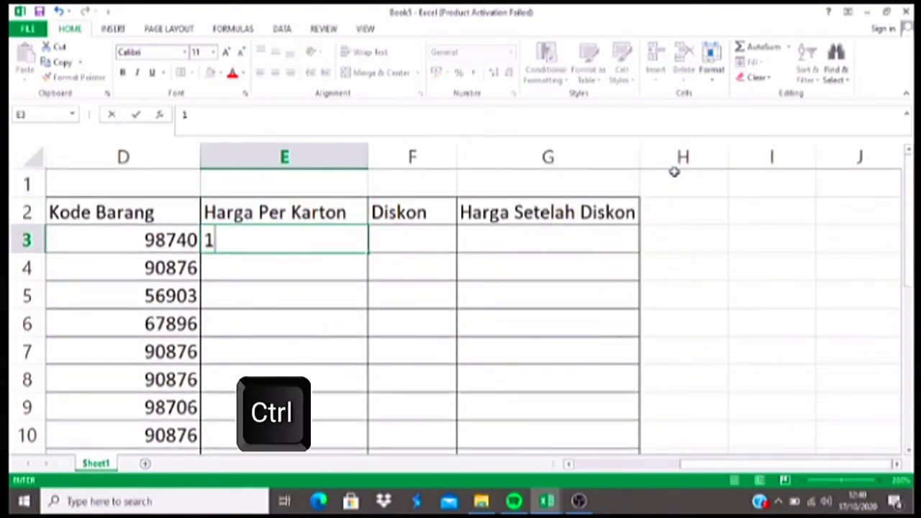
text(64.)
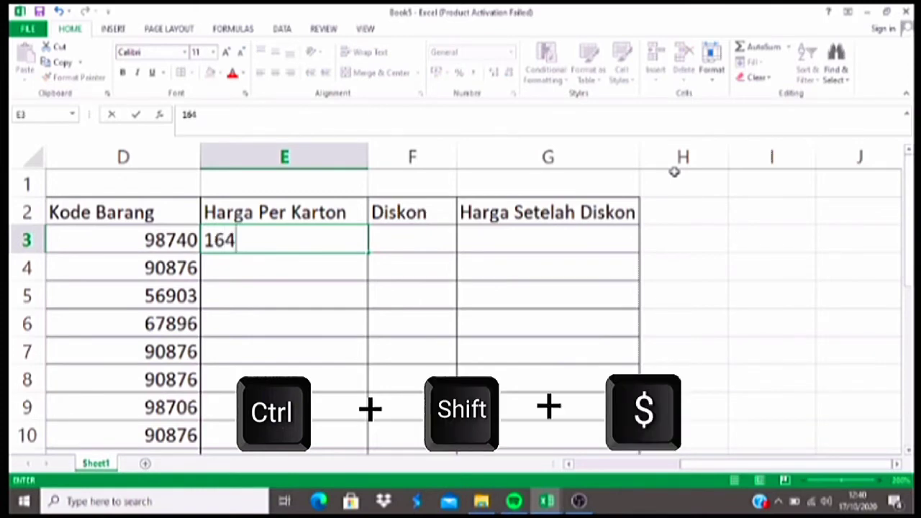
text(000)
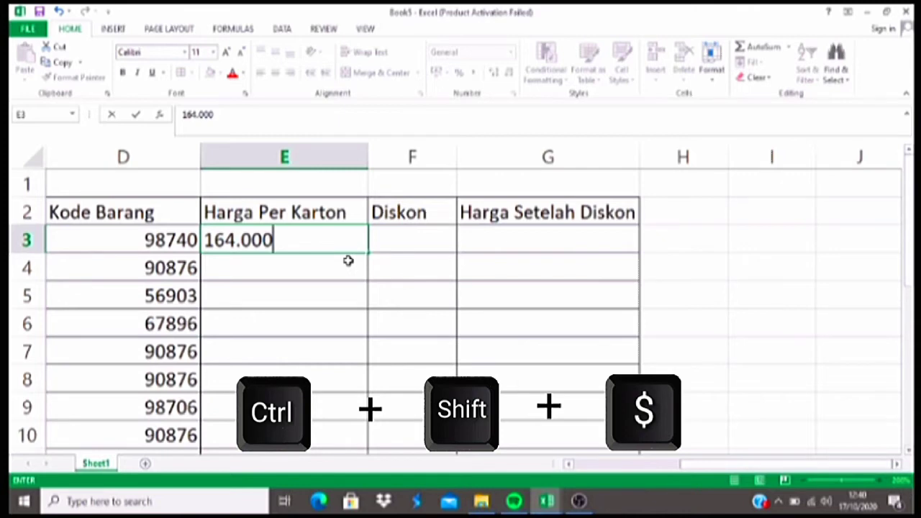
key(Return)
key(Up)
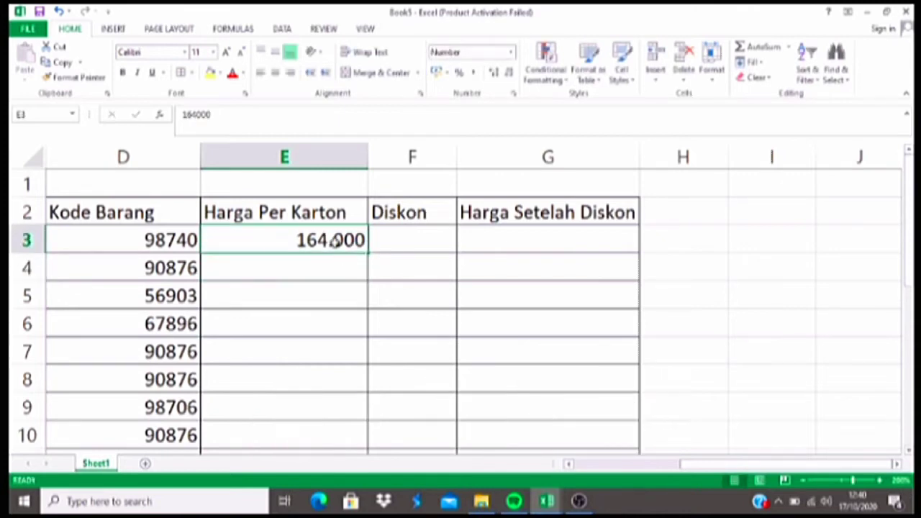
key(ctrl+shift+4)
key(Down)
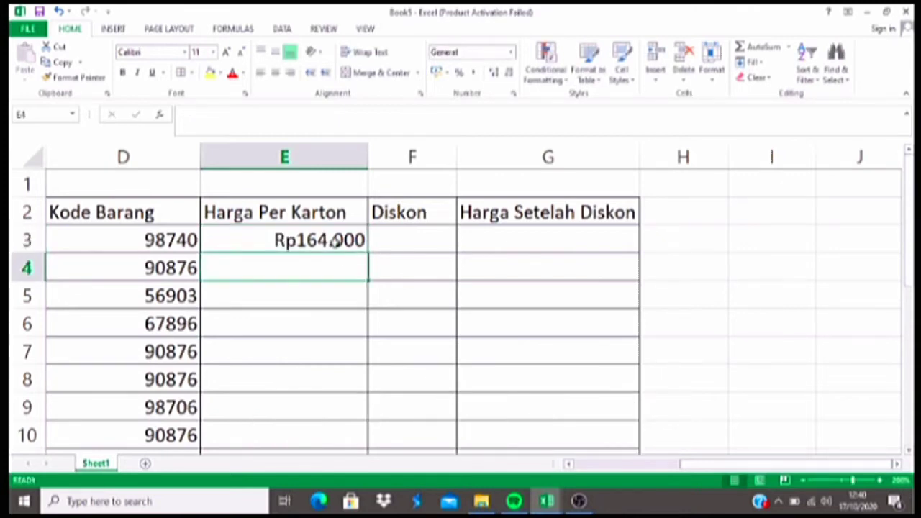
Step: Enter the next prices 176.000, 182, 296.000 and 320.000 in rupiah currency format
text(176.000)
key(Return)
key(Up)
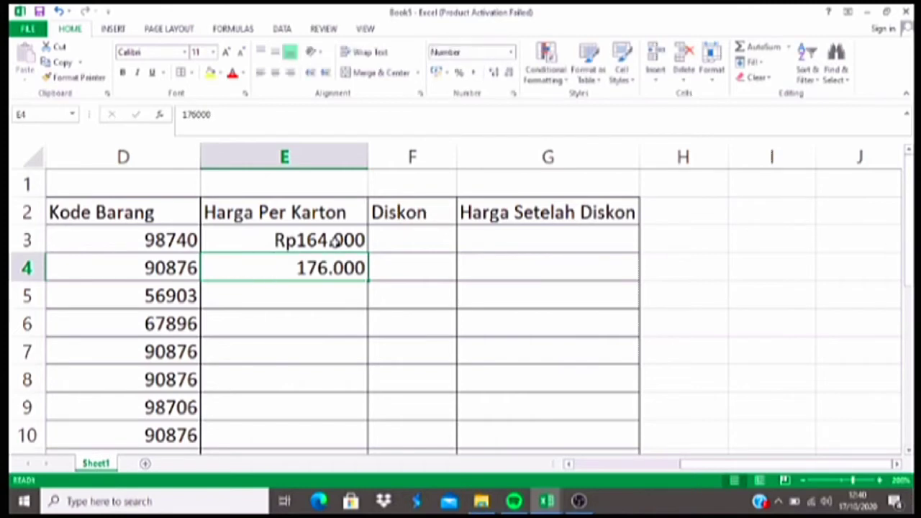
key(ctrl+shift+4)
key(Down)
text(182)
key(Return)
key(Up)
key(ctrl+shift+4)
key(Left)
text(296.000 320.000)
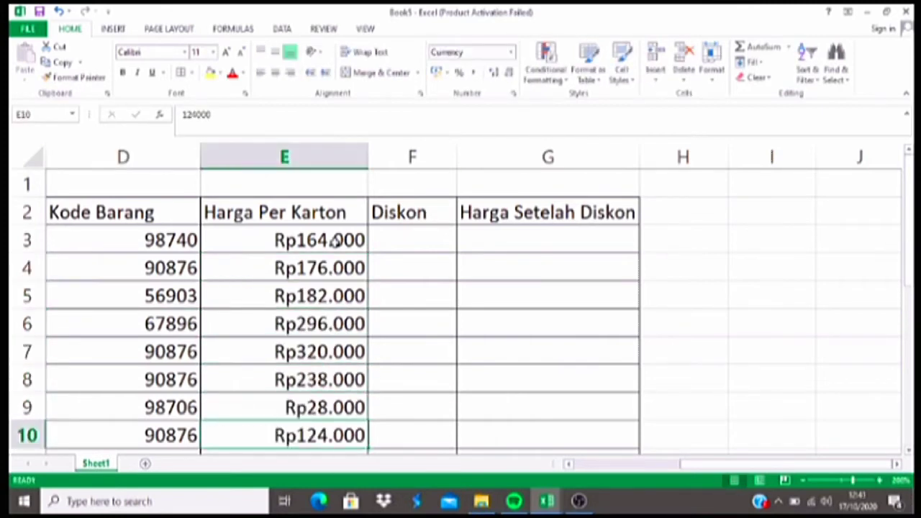
mouse_move(853, 480)
mouse_down()
mouse_move(841, 481)
mouse_move(854, 481)
mouse_up()
key(Up)
key(Up)
key(Up)
Step: Enter a 10% discount in F3 and copy it down through F6
scroll(707, 279, up, 1)
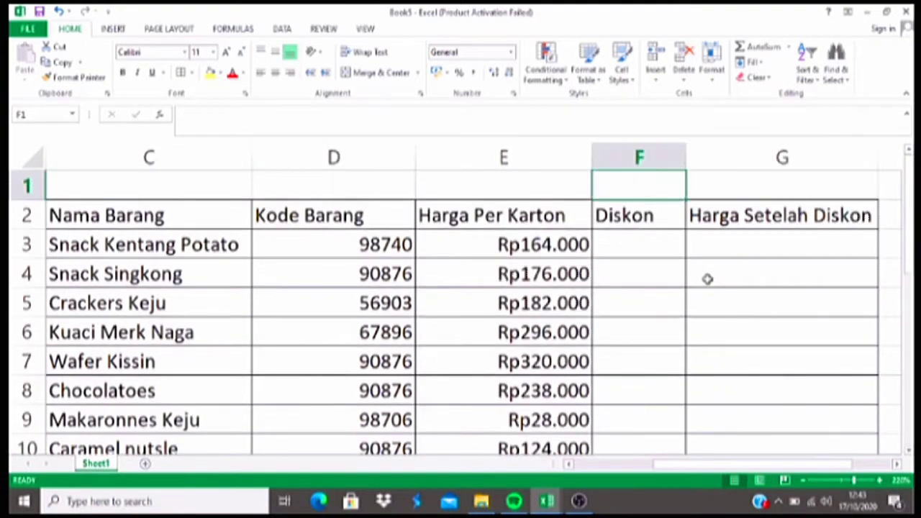
scroll(707, 279, right, 1)
click(456, 243)
key(ctrl+shift+5)
text(1)
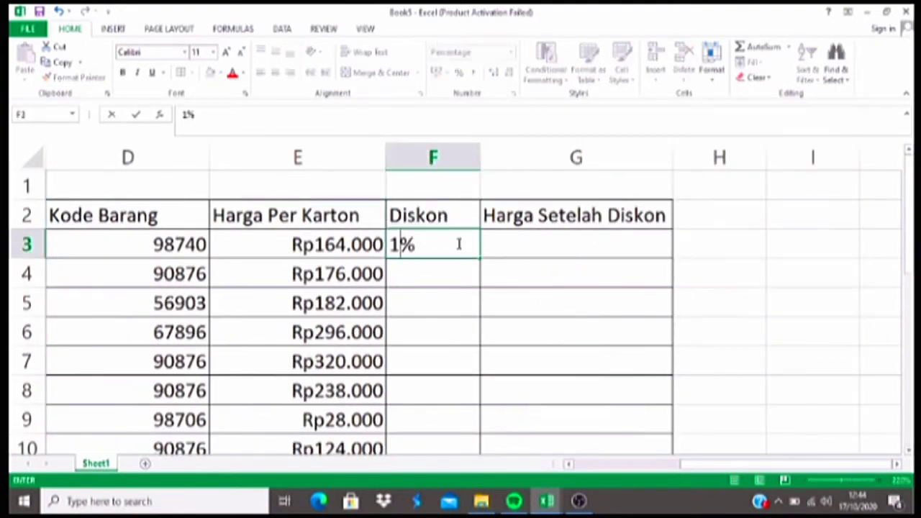
text(0)
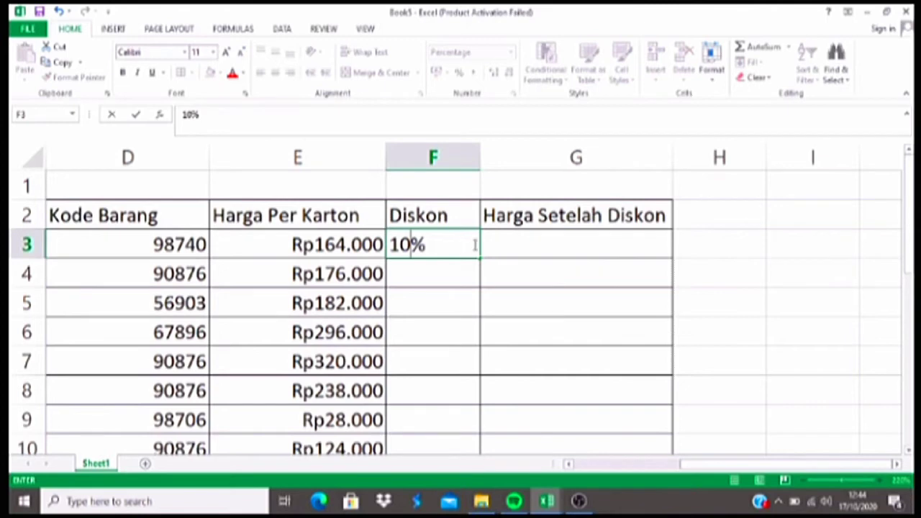
click(491, 245)
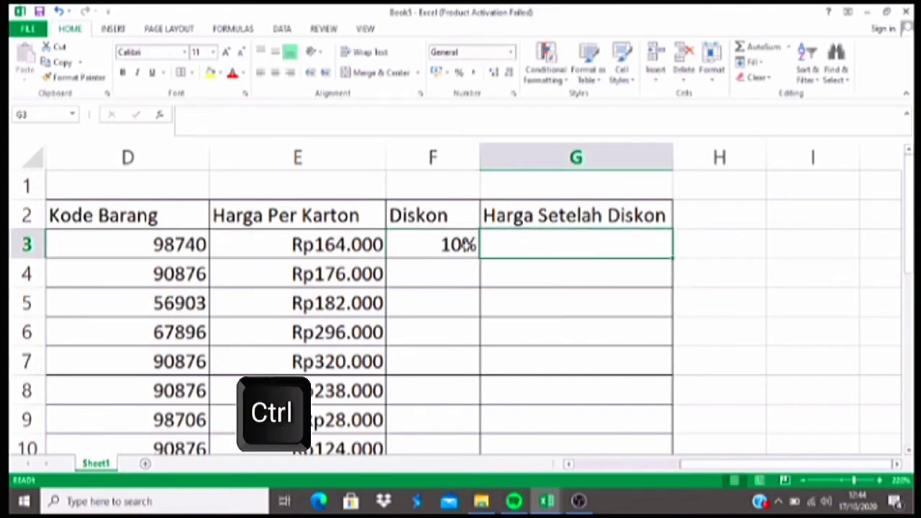
click(467, 244)
drag(479, 258, 482, 346)
Step: Enter a 15% discount in F7 and copy it down its group
click(462, 361)
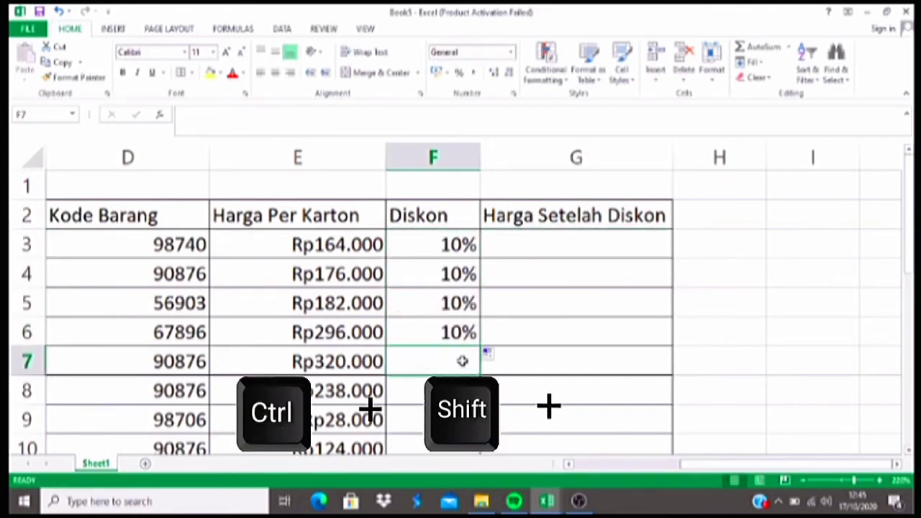
key(ctrl+shift+5)
text(15)
key(Tab)
click(466, 361)
click(489, 367)
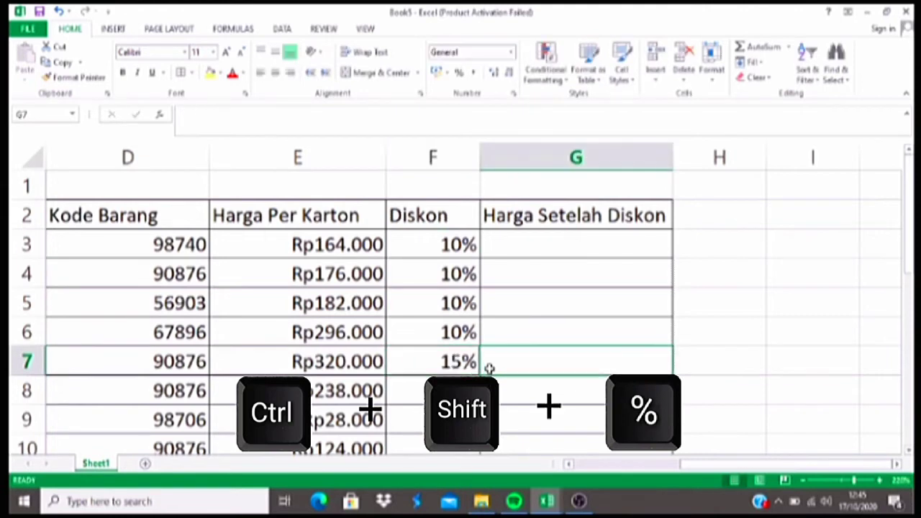
click(473, 366)
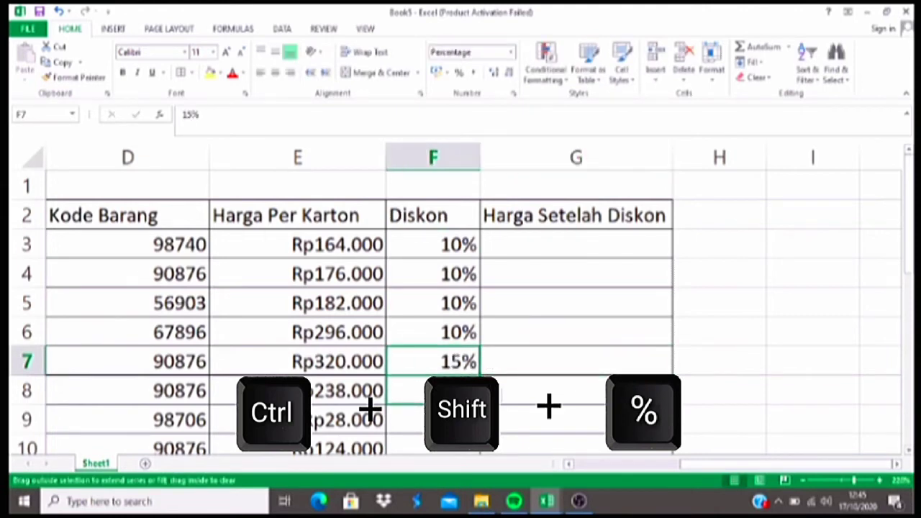
drag(479, 375, 468, 424)
Step: Fill the remaining discount groups with 25%, 20%, 5%, 10% and 20% down to F22
click(432, 390)
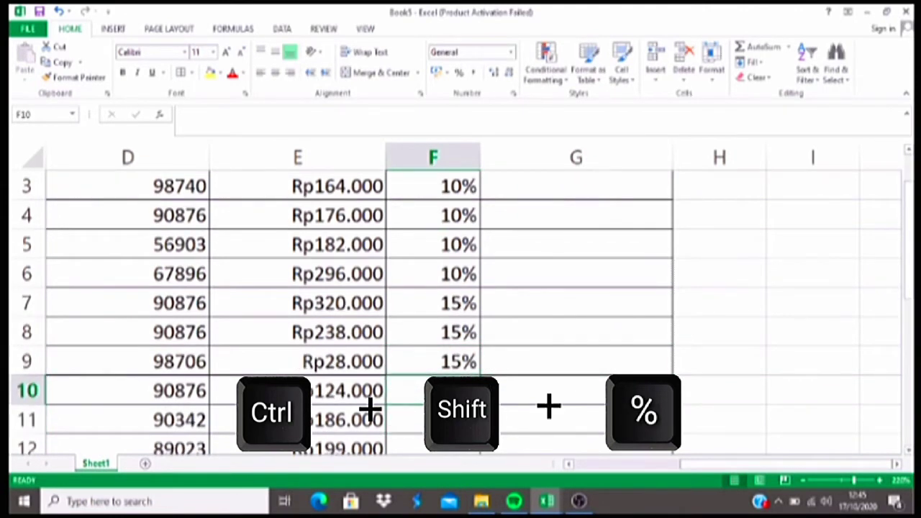
text(25)
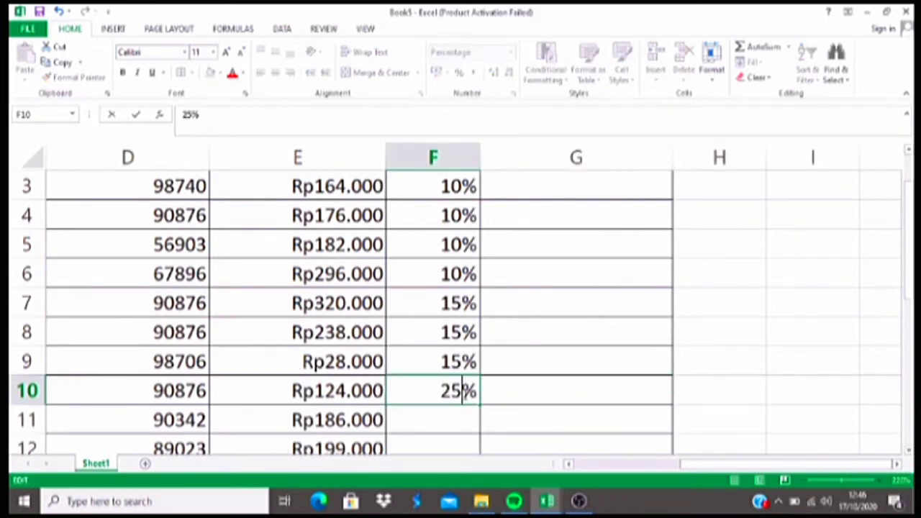
drag(479, 405, 479, 450)
click(431, 353)
text(20)
drag(479, 376, 479, 419)
text(5)
mouse_move(479, 346)
mouse_down()
mouse_move(477, 405)
mouse_move(475, 376)
mouse_up()
click(456, 420)
text(1020)
drag(853, 480, 842, 480)
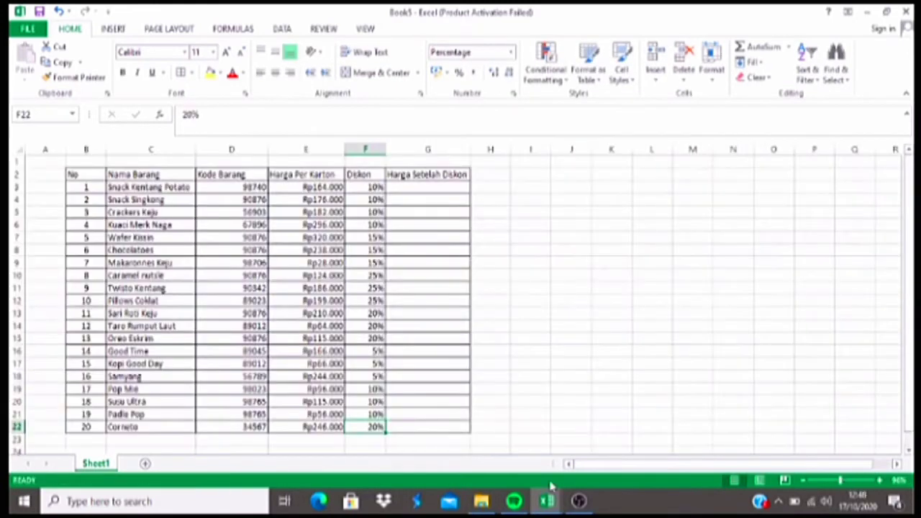
key(Right)
key(Up)
key(Up)
key(Up)
key(Up)
key(Up)
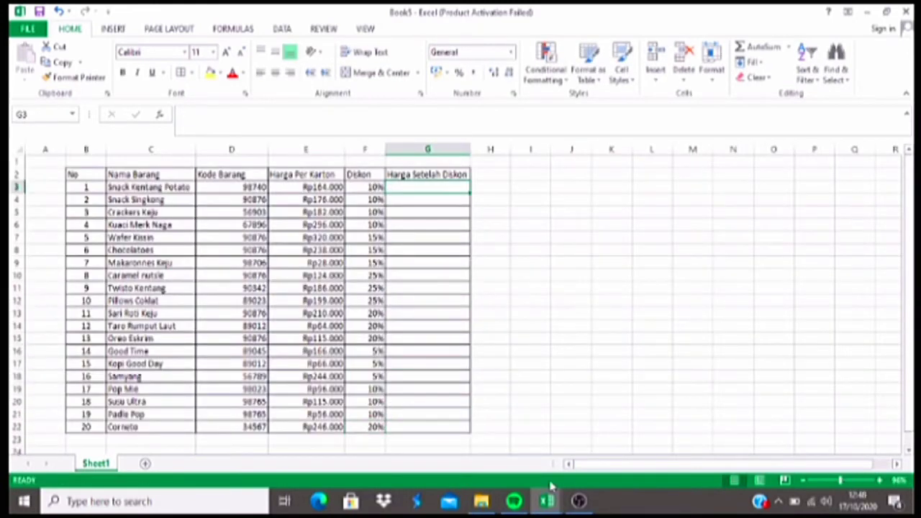
Step: Enter the formula =E3-E3*F3 in G3, giving a discounted price of Rp147.600
drag(840, 479, 851, 480)
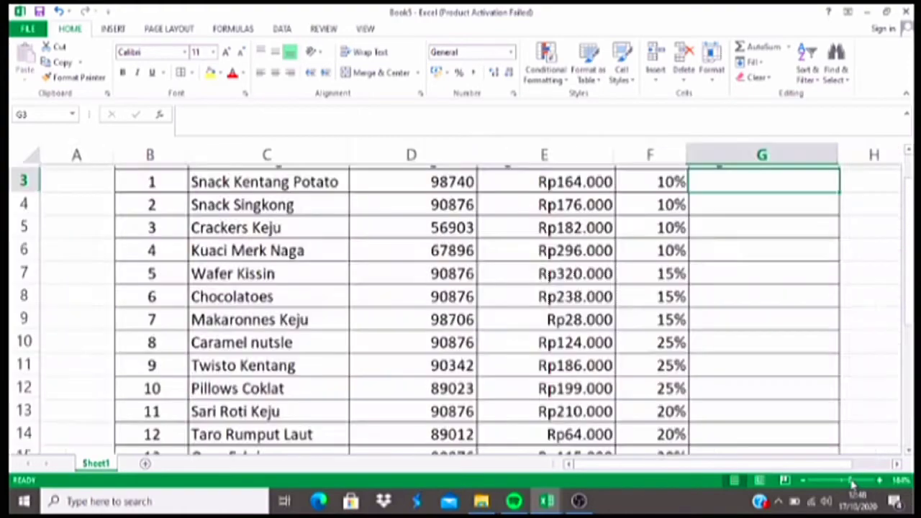
drag(856, 483, 855, 481)
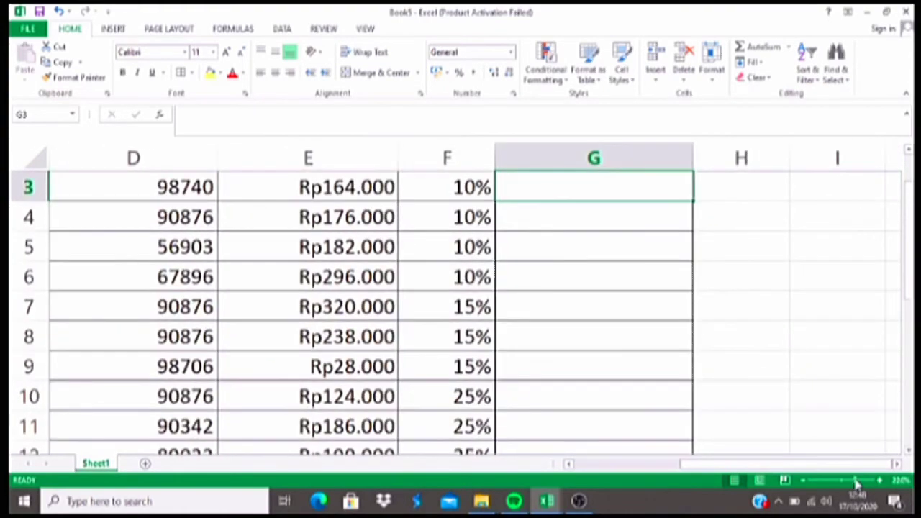
key(Up)
click(540, 208)
text(=)
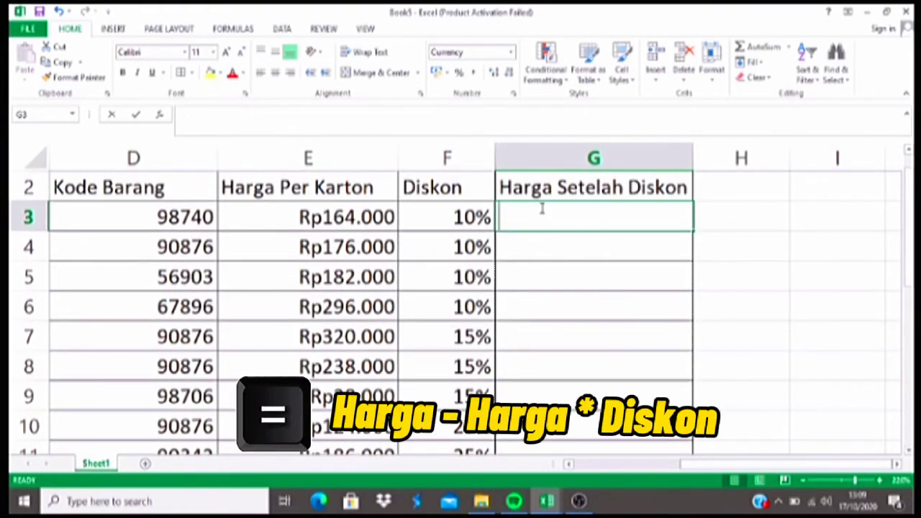
text(=)
click(395, 216)
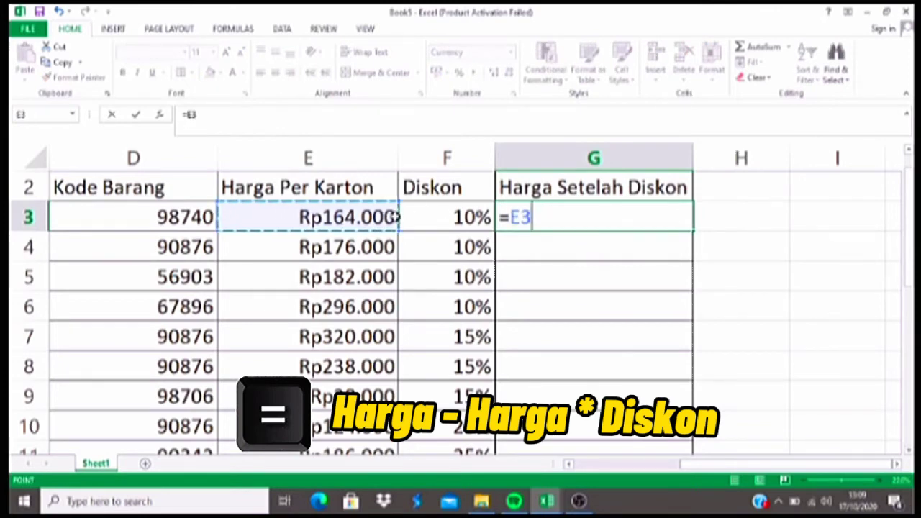
text(-)
click(392, 216)
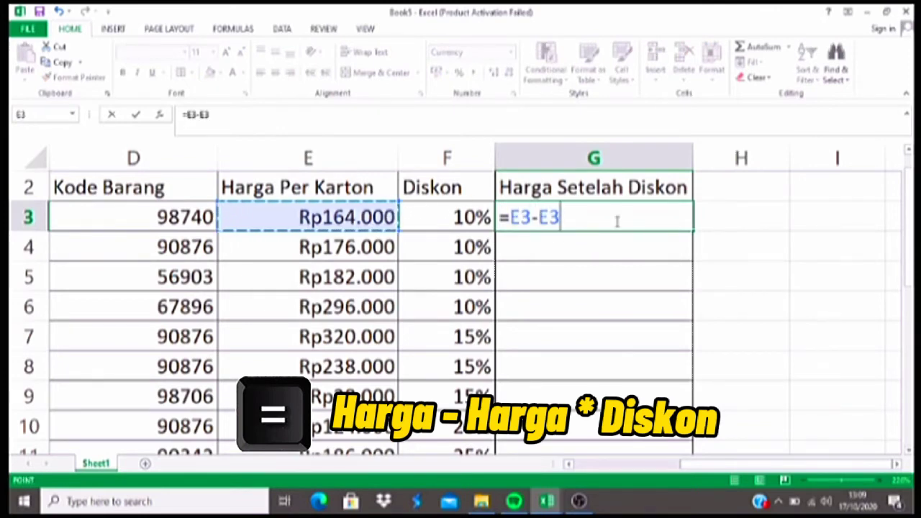
text(*)
click(453, 210)
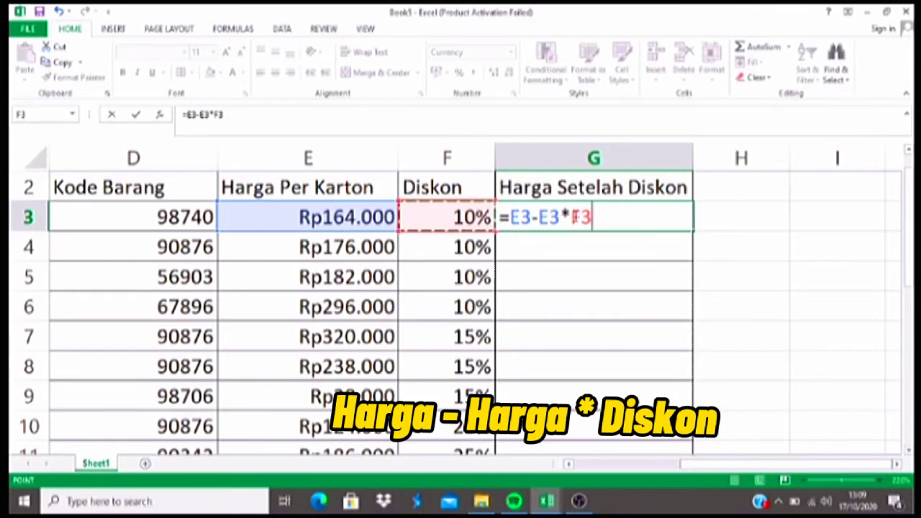
key(Return)
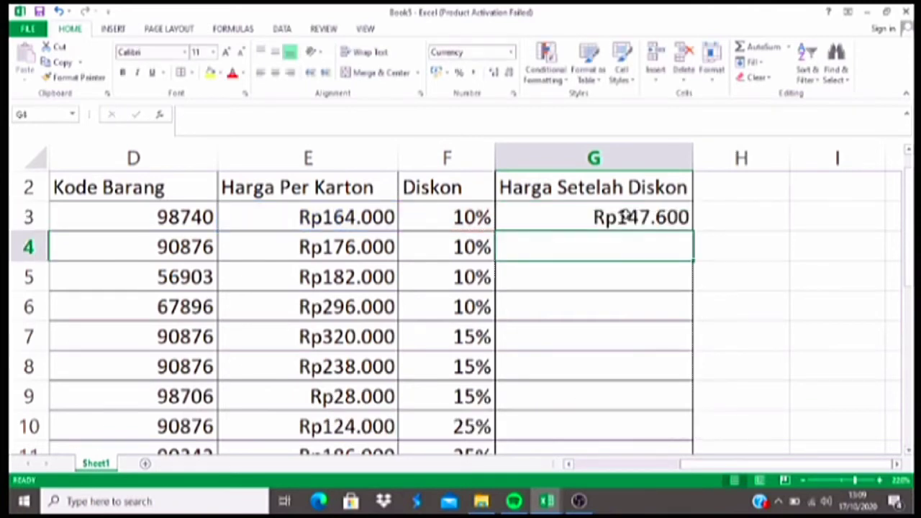
click(677, 215)
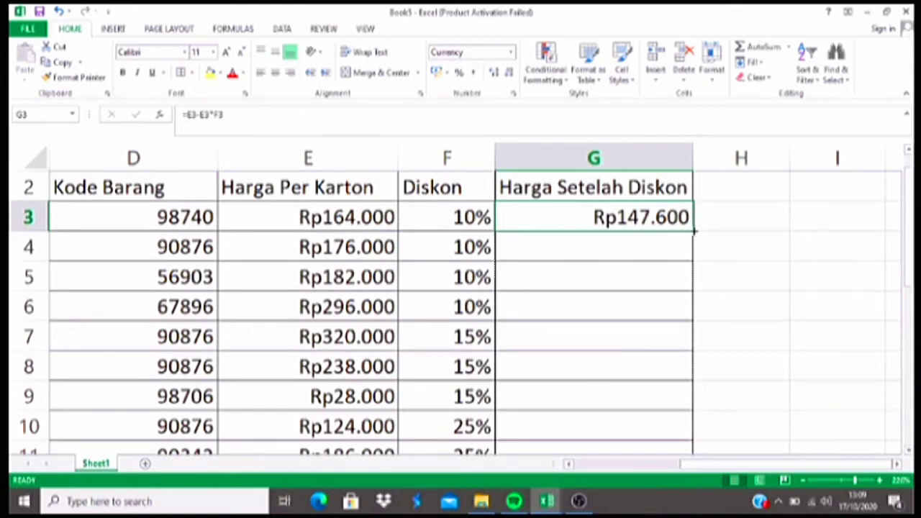
Step: Fill the =E3-E3*F3 formula down G3:G22, check the results, and zoom out to 100%
drag(693, 231, 695, 496)
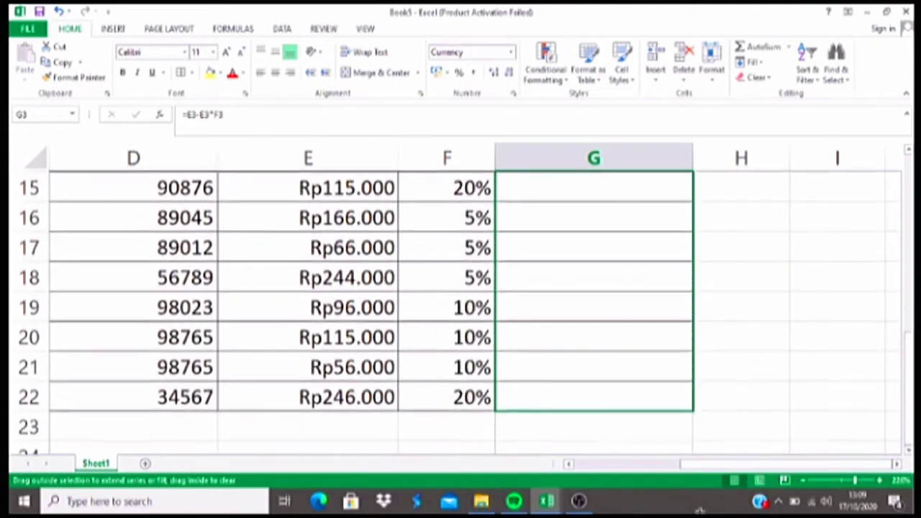
drag(695, 496, 695, 377)
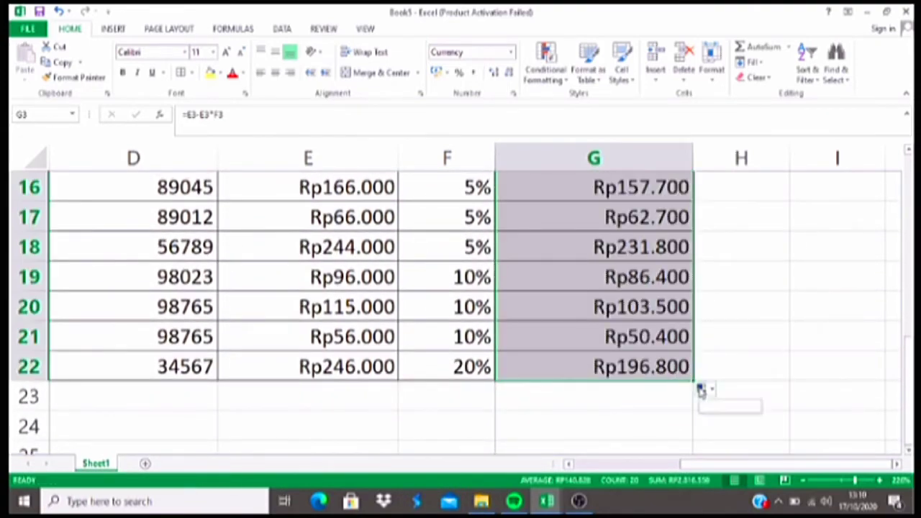
click(701, 388)
click(695, 380)
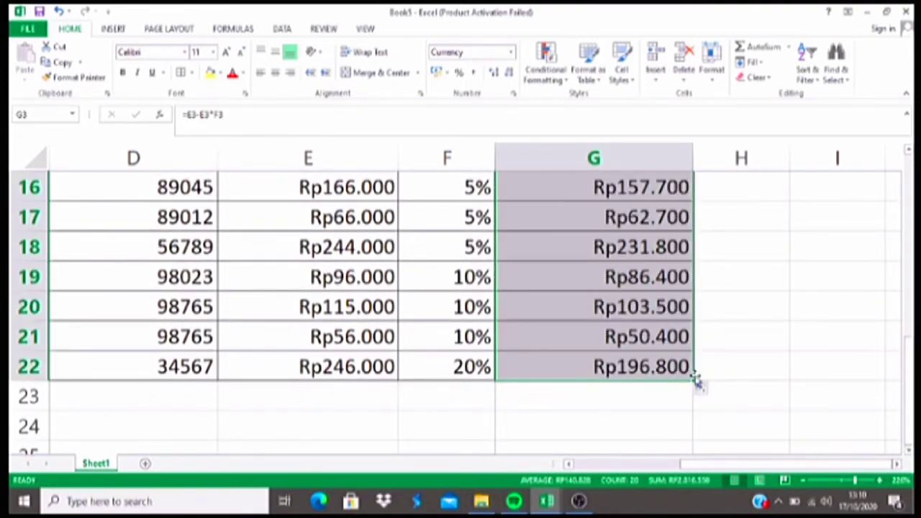
scroll(695, 380, up, 4)
click(660, 189)
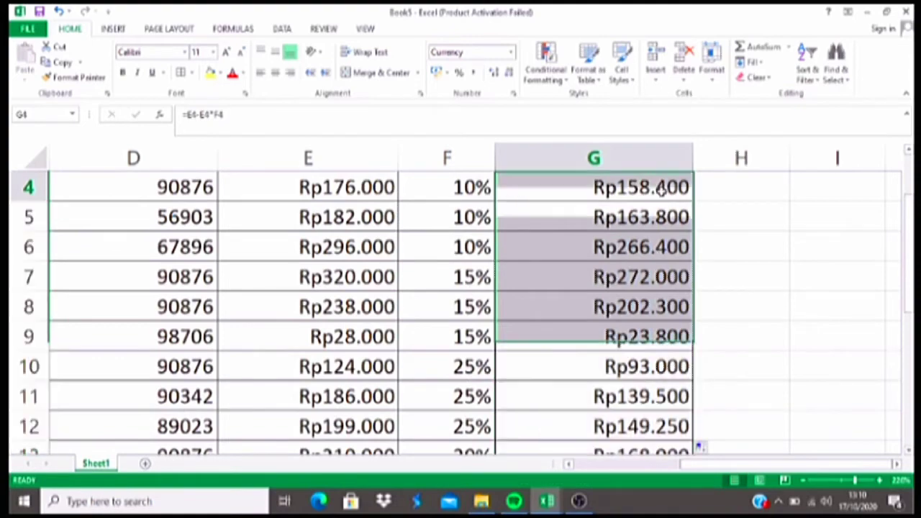
key(Up)
key(Up)
key(Down)
key(Down)
key(Down)
key(Down)
key(Down)
key(Down)
key(Up)
key(Up)
key(Up)
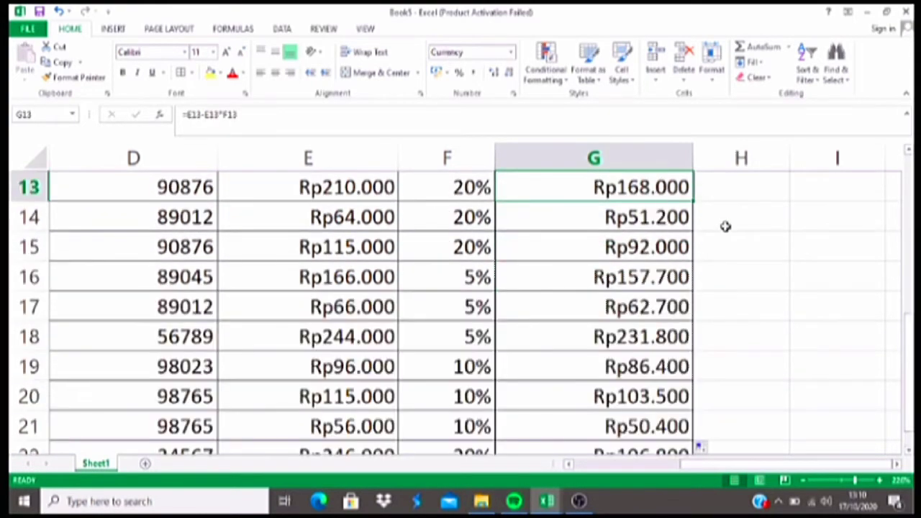
click(840, 479)
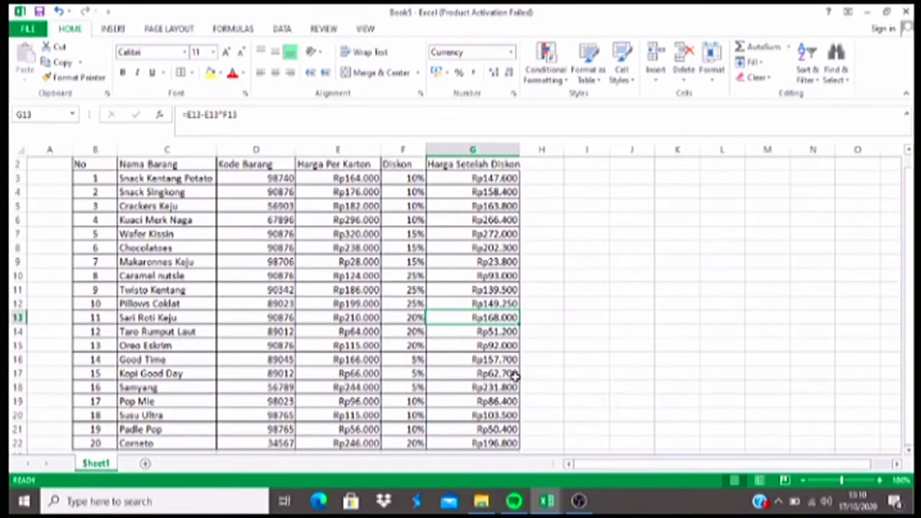
Step: Centre the Kode Barang values in D3:D22
click(292, 444)
key(shift+Up)
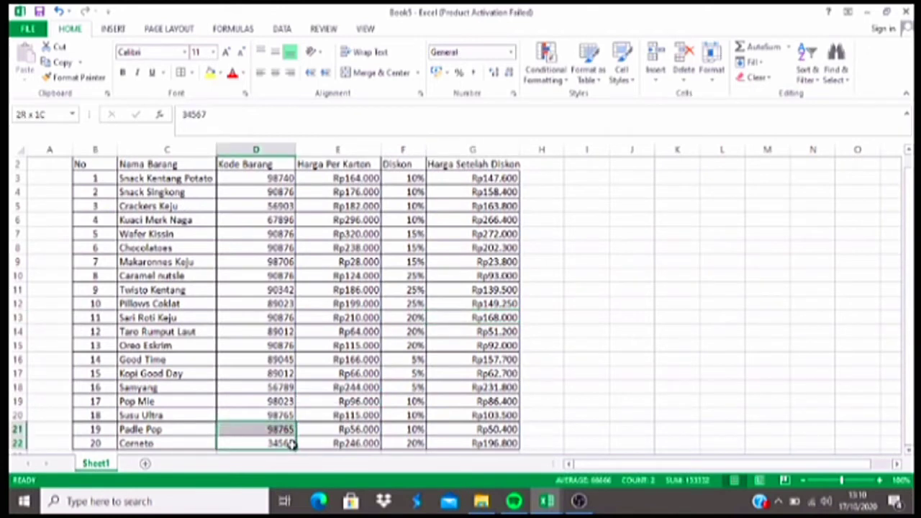
key(shift+Up)
key(shift+Up)
key(shift+Up)
key(shift+Up)
key(shift+Up)
key(shift+Up)
key(shift+Up)
key(shift+Up)
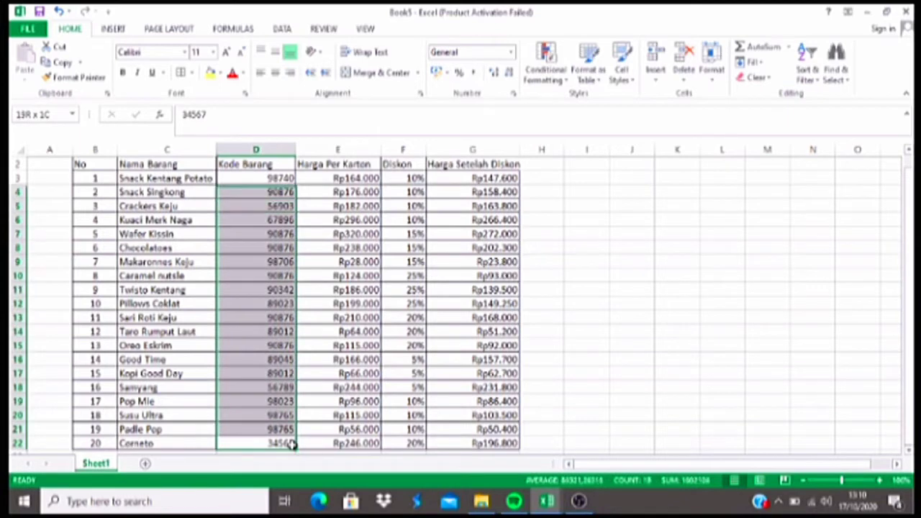
key(shift+Up)
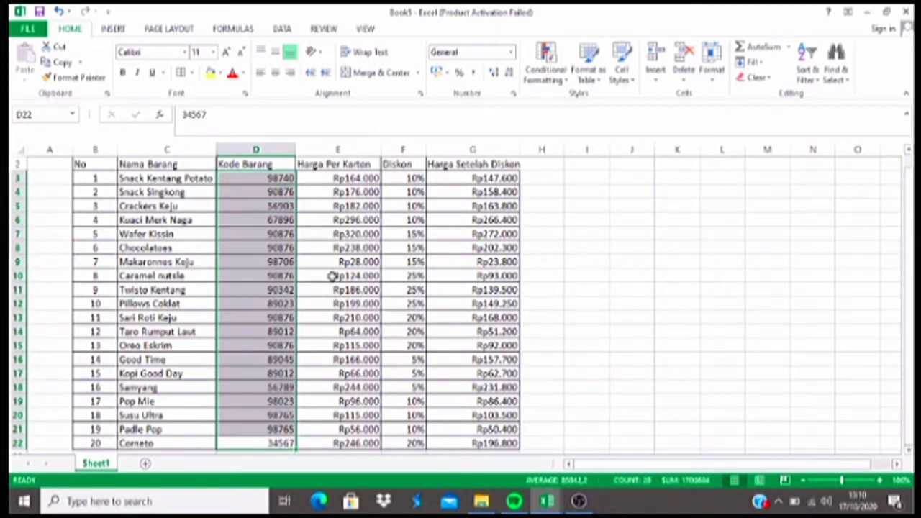
click(279, 81)
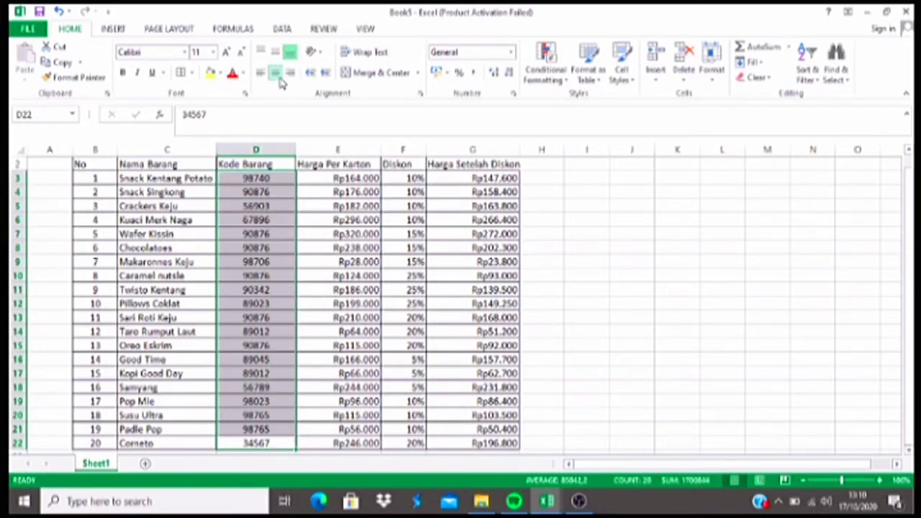
Step: Centre the Harga Per Karton, Diskon and Harga Setelah Diskon values in rows 3–22
click(337, 177)
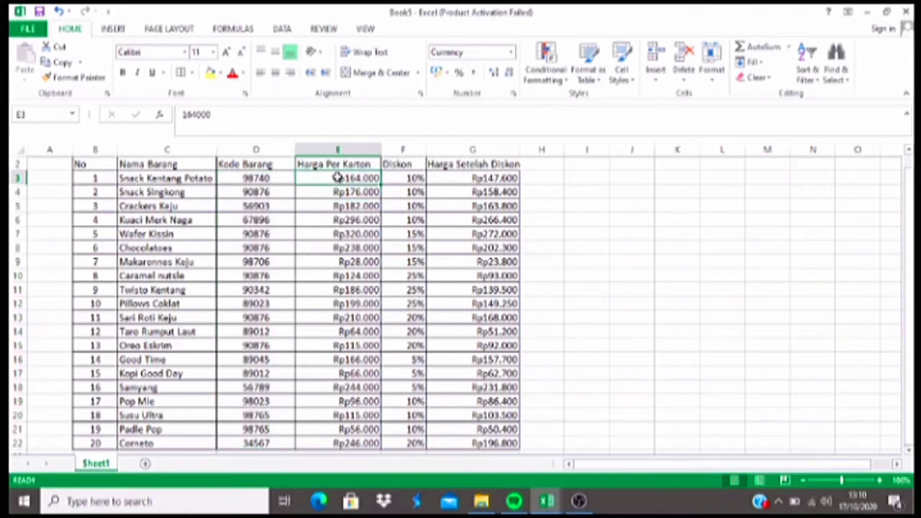
key(shift+Down)
key(shift+Down)
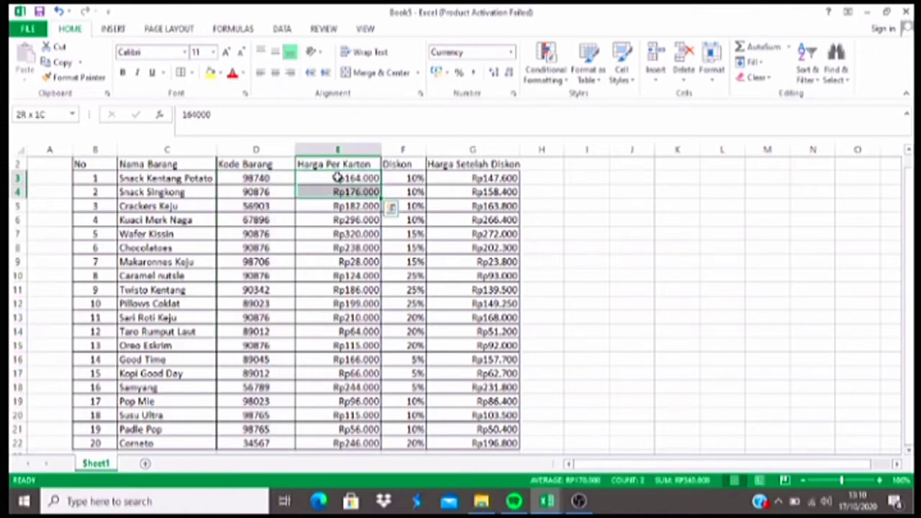
key(shift+Down)
key(shift+Down)
key(shift+Down)
key(shift+Down)
key(shift+Down)
key(shift+Down)
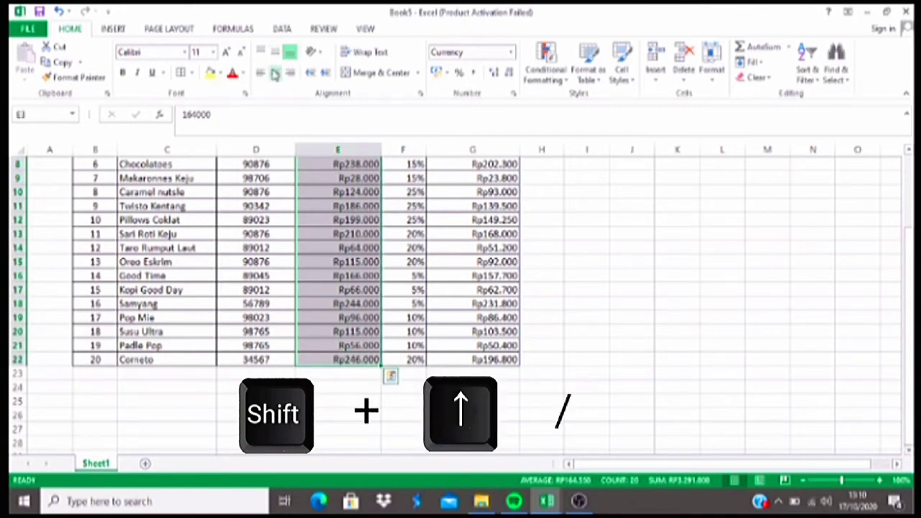
key(ctrl+BackSpace)
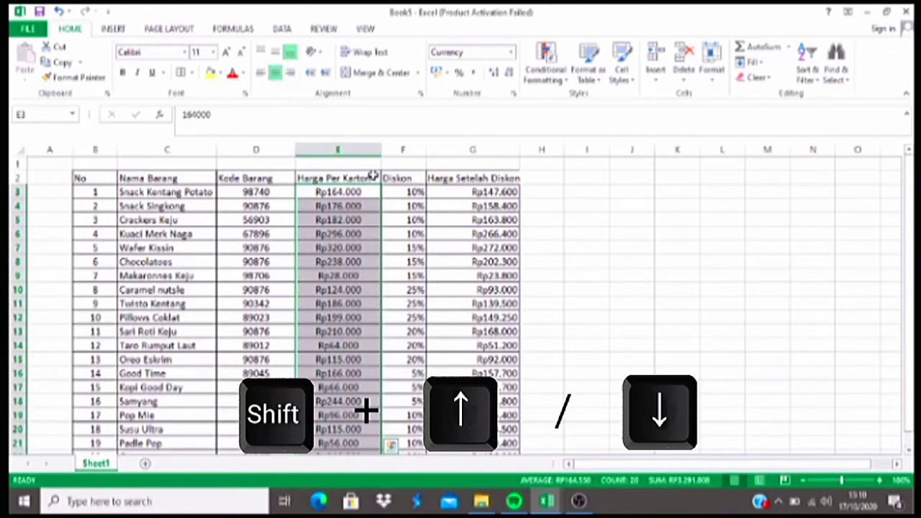
drag(391, 191, 403, 439)
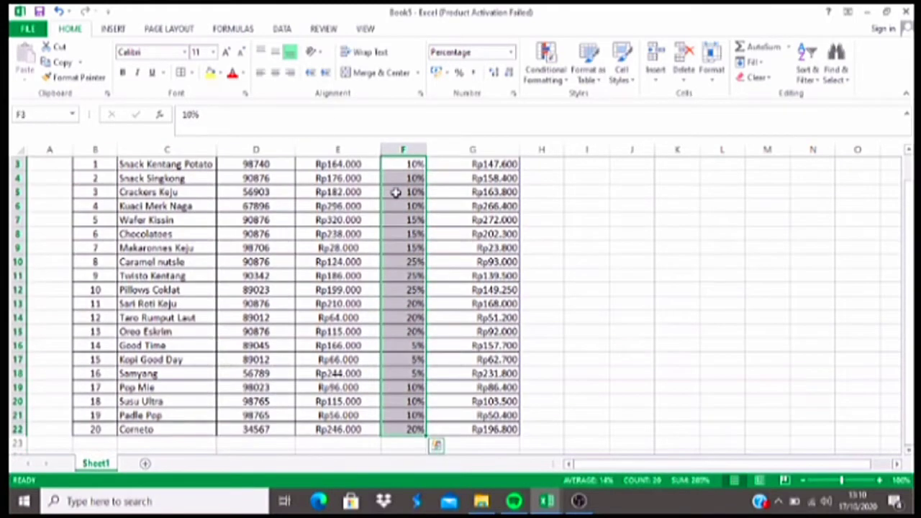
drag(472, 164, 472, 429)
click(274, 73)
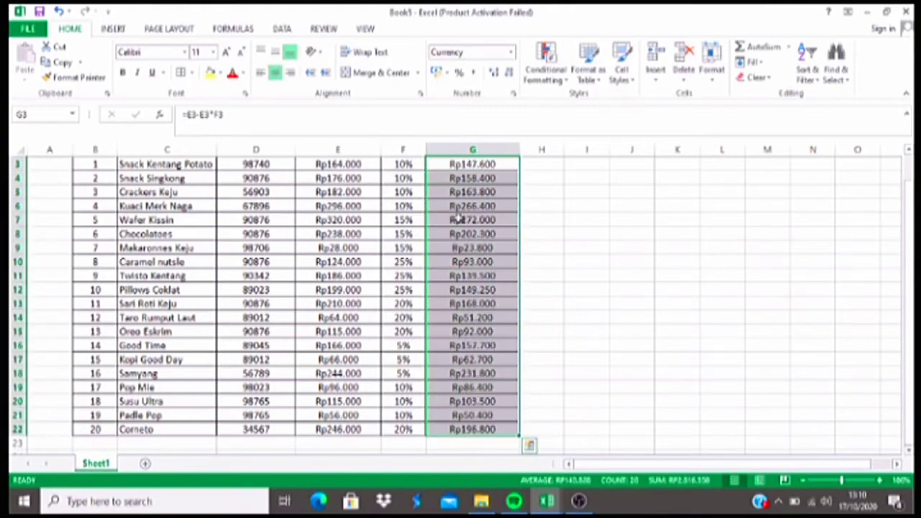
click(458, 218)
key(Up)
key(Up)
key(Up)
key(Up)
key(Up)
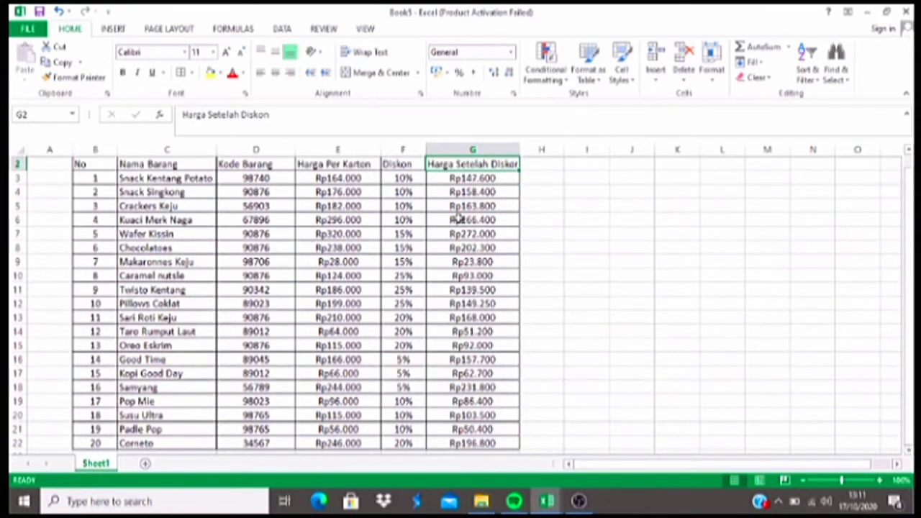
Step: Bold the six row-2 headers: No, Nama Barang, Kode Barang, Harga Per Karton, Diskon, Harga Setelah Diskon
key(Left)
key(Left)
key(Left)
key(Left)
ctrl+scroll(458, 314, up, 8)
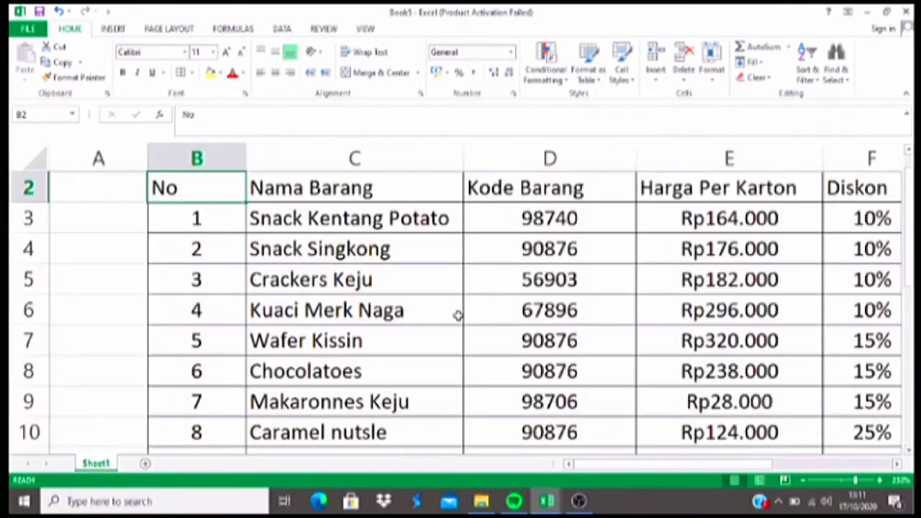
key(ctrl)
key(ctrl+b)
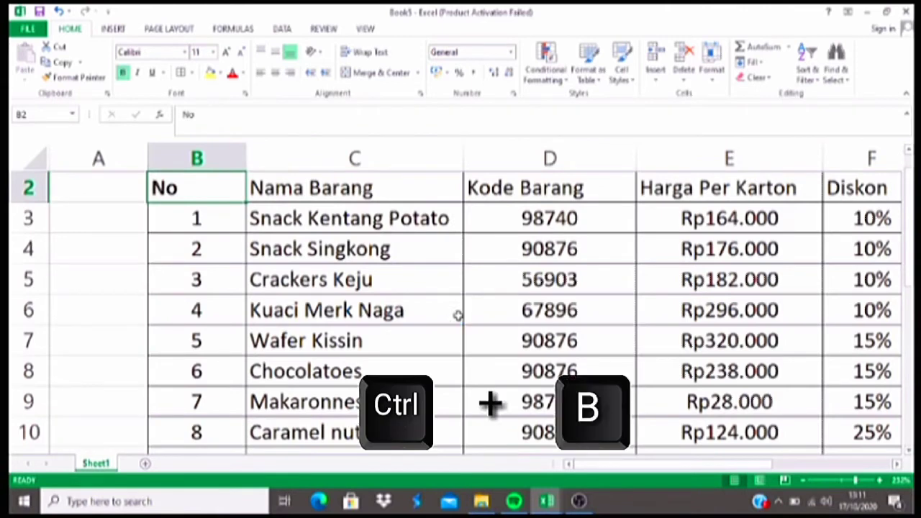
key(Right)
key(ctrl+b)
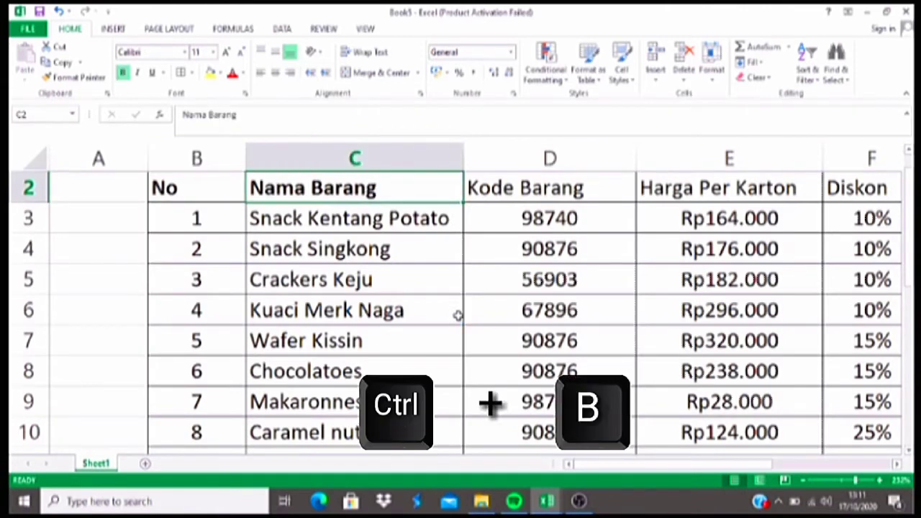
key(Right)
key(ctrl+b)
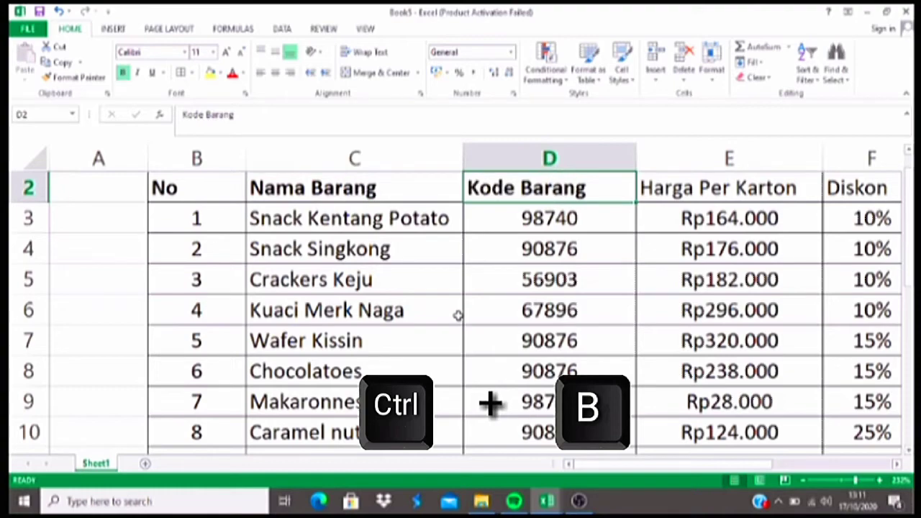
key(Right)
key(ctrl+b)
key(Right)
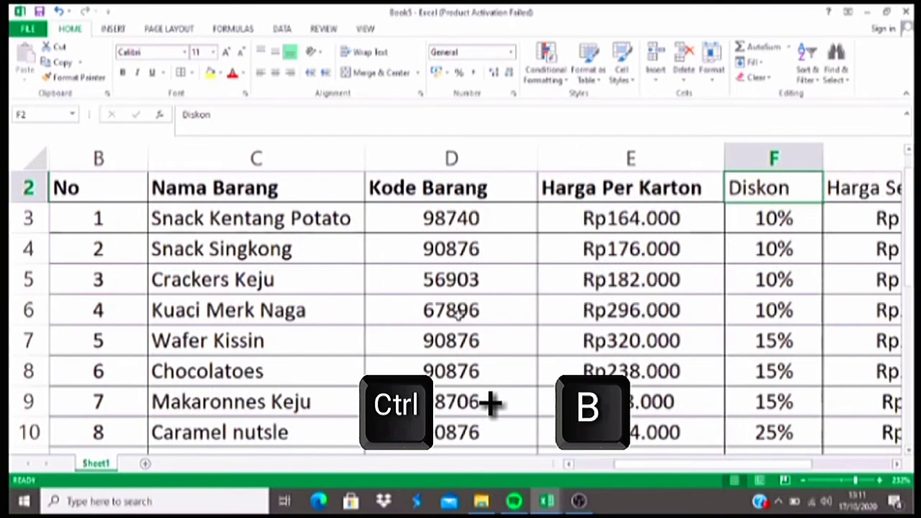
key(ctrl+b)
key(Right)
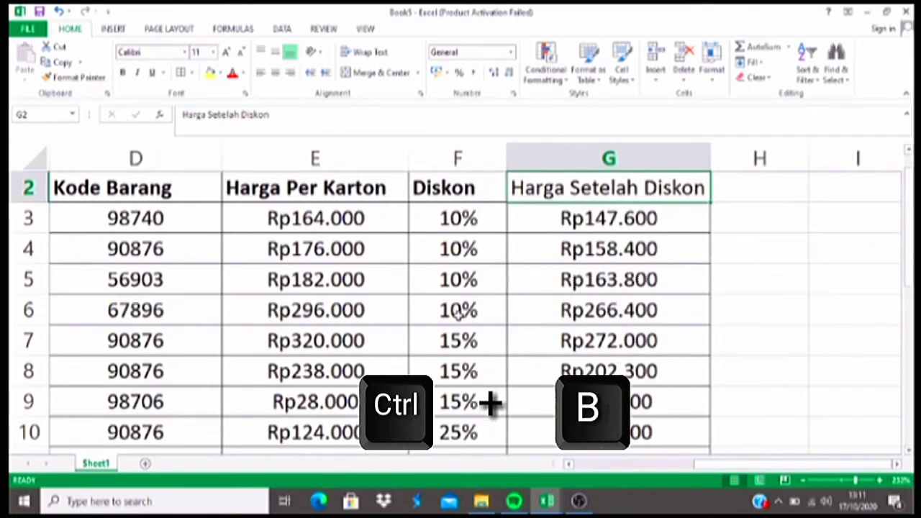
key(ctrl+b)
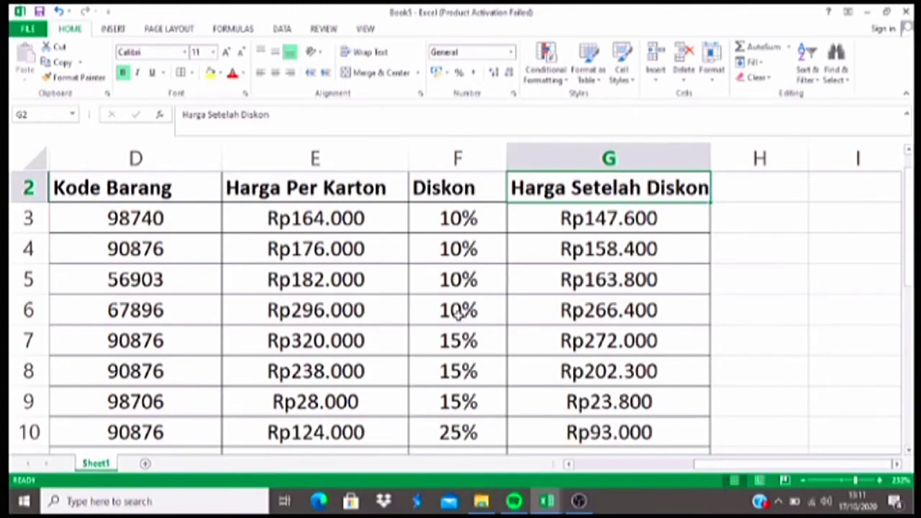
key(Left)
key(Home)
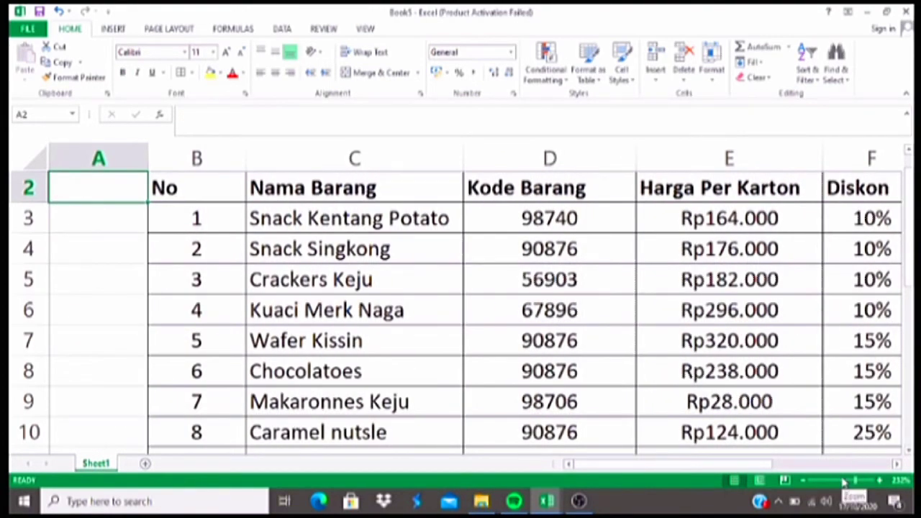
drag(854, 480, 844, 479)
Step: Select the Pillows Coklat row and the Nama Barang column, then zoom in on the table
key(shift+space)
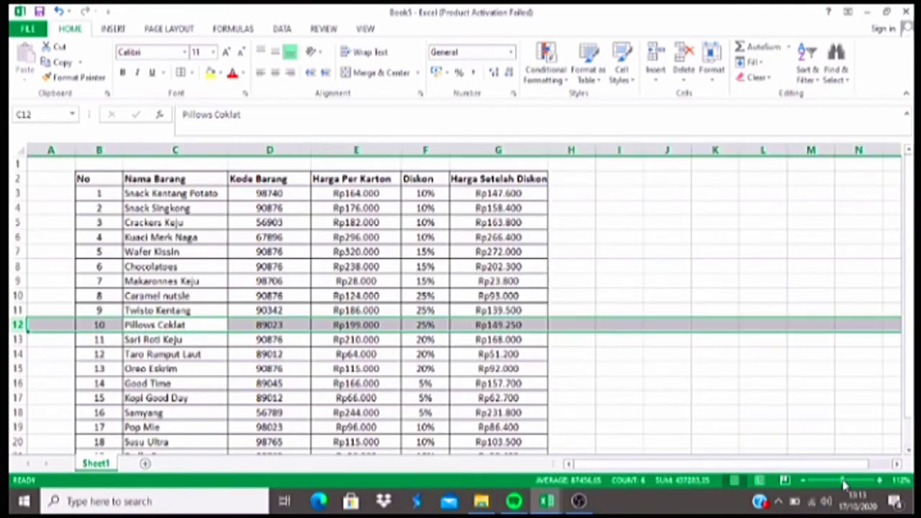
key(ctrl)
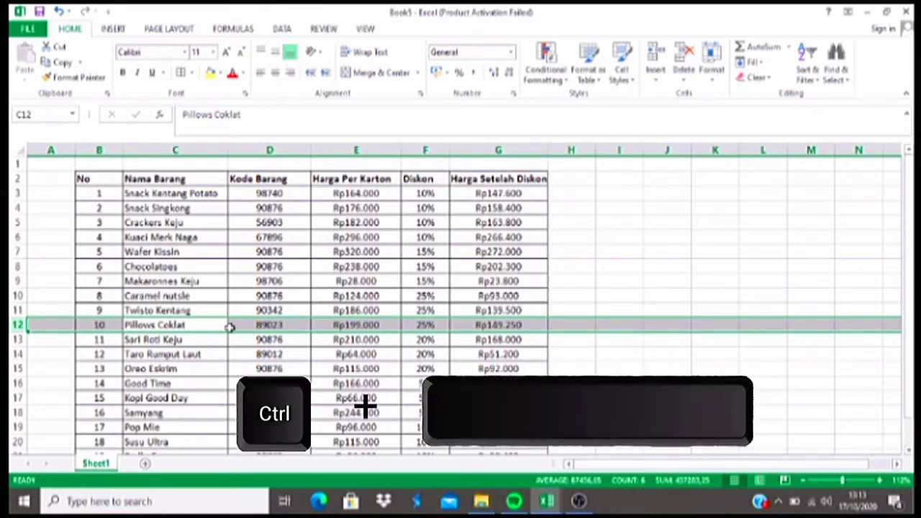
ctrl+click(229, 327)
key(Tab)
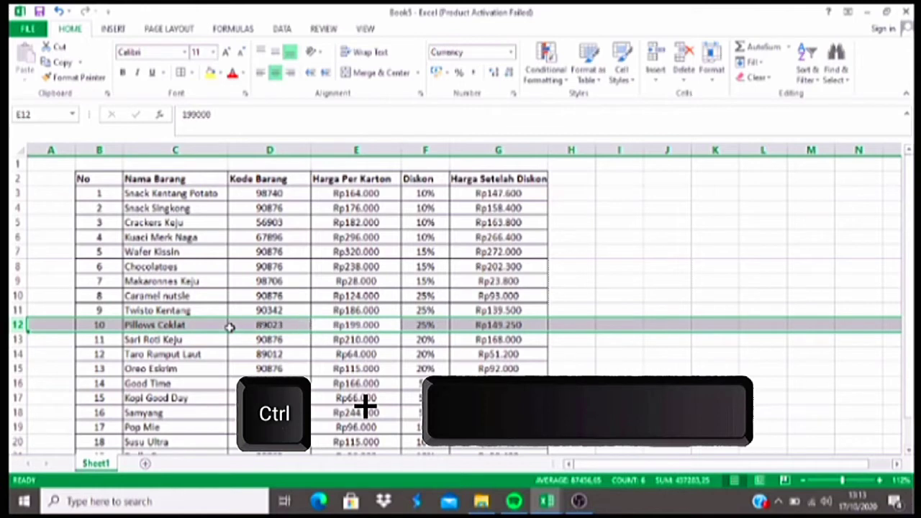
click(227, 327)
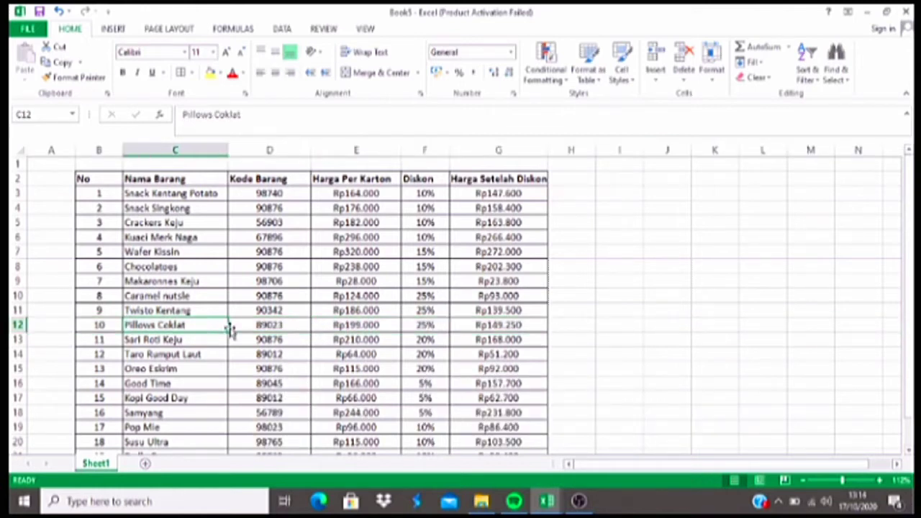
key(ctrl+space)
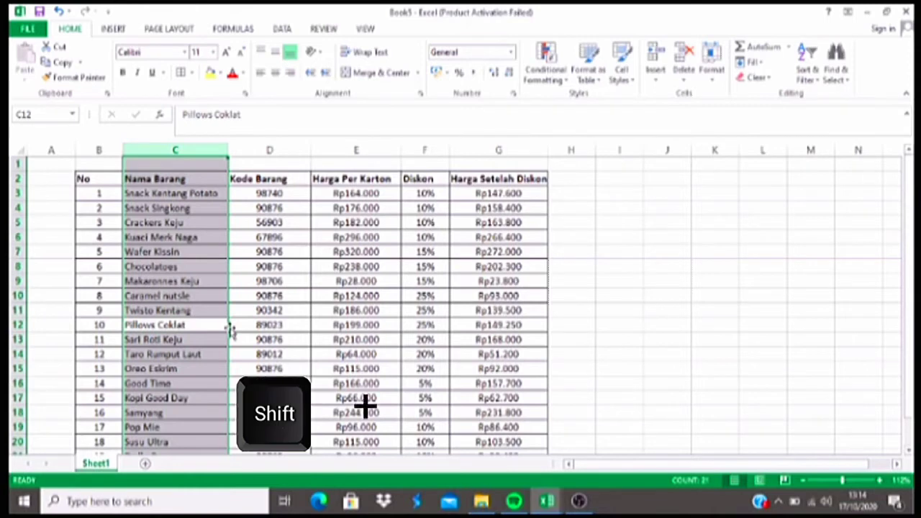
drag(231, 330, 211, 327)
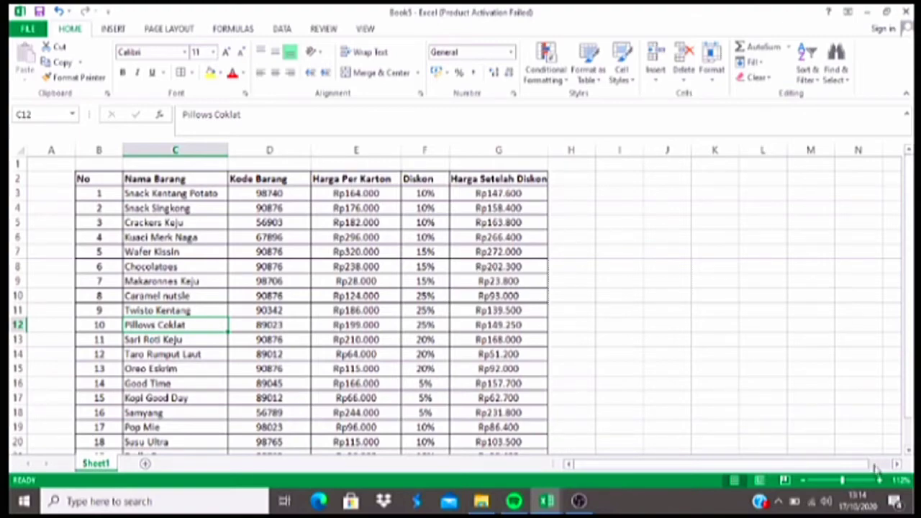
drag(842, 479, 849, 480)
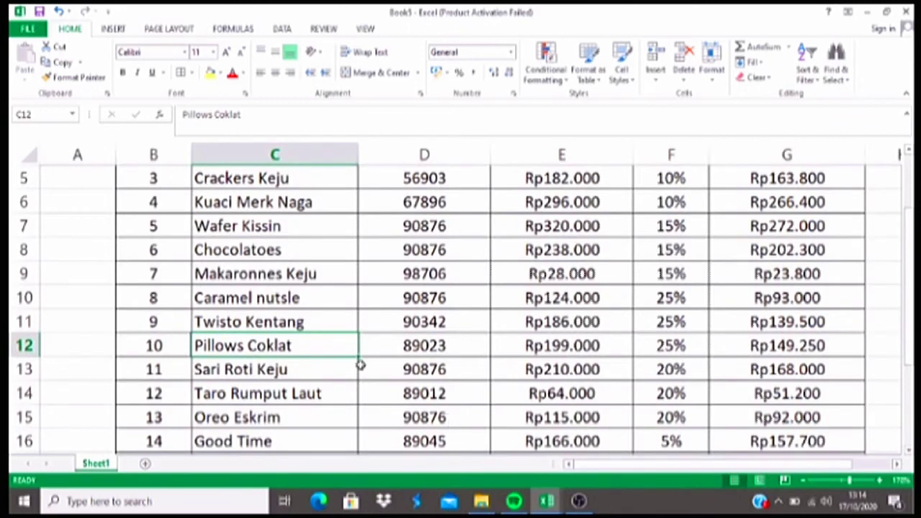
Step: Insert a blank row 13 above the Sari Roti Keju row
key(Down)
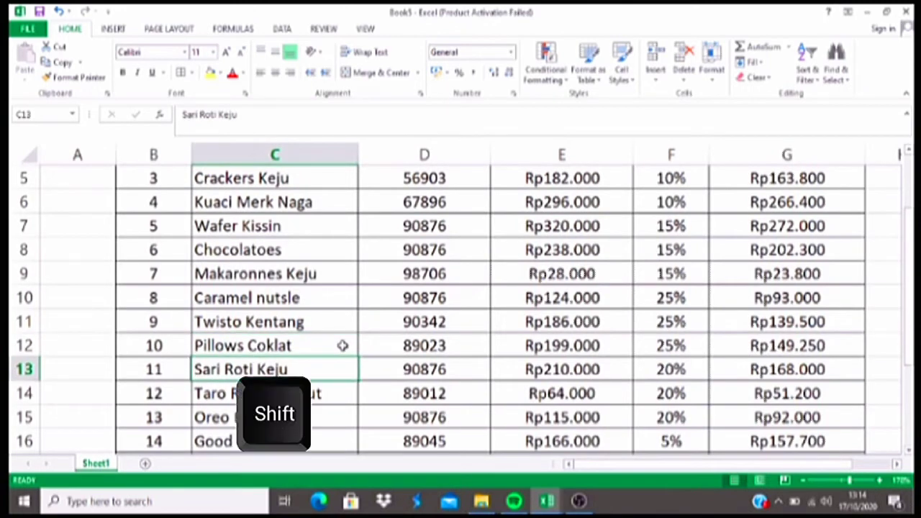
key(shift+space)
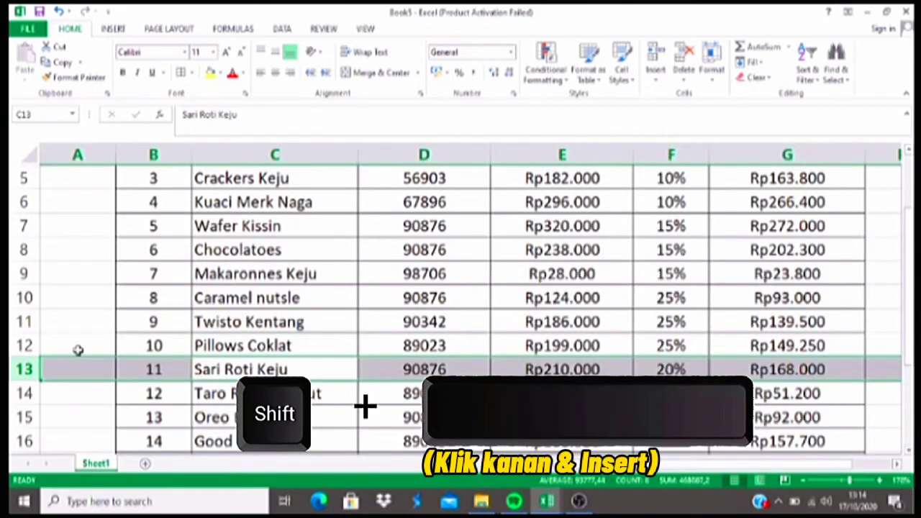
right_click(30, 369)
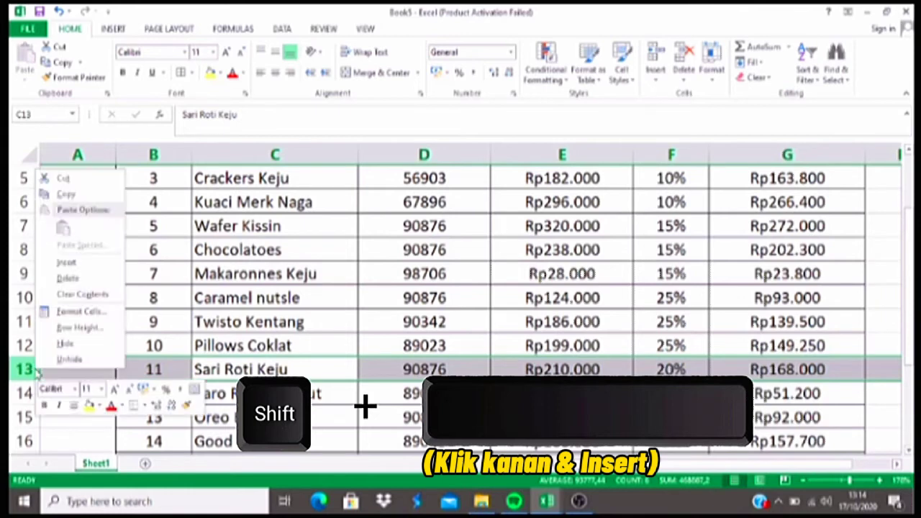
click(95, 261)
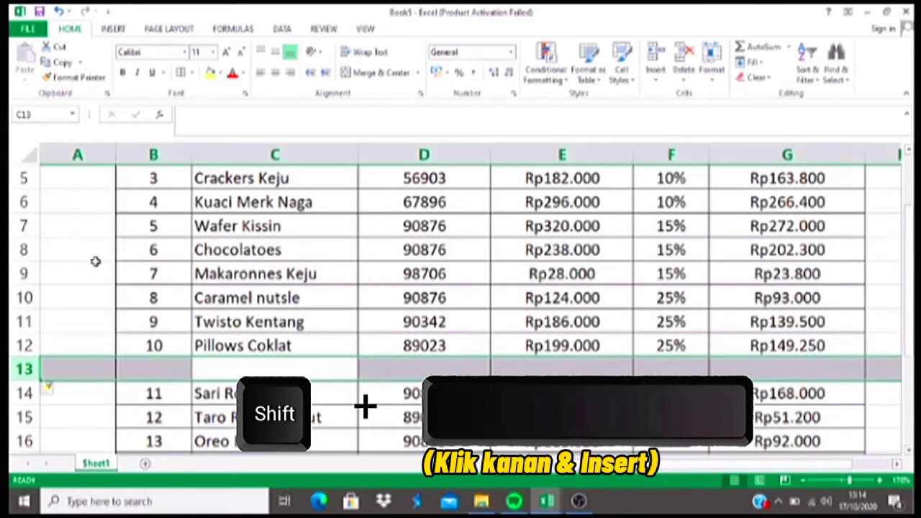
Step: Fill row 13 with Qutella, 98087, 78.000 and a 25% discount, then renumber the No column
click(213, 367)
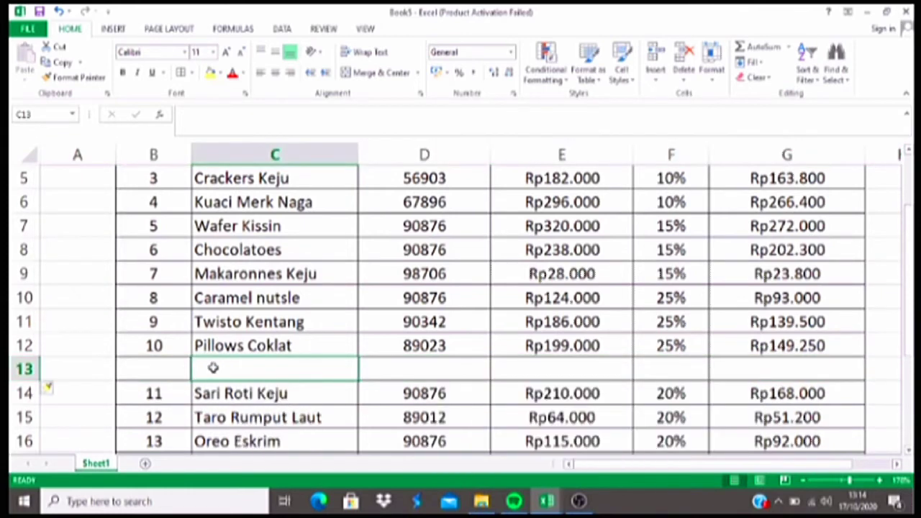
text(Qutella)
key(Tab)
text(98087)
key(Tab)
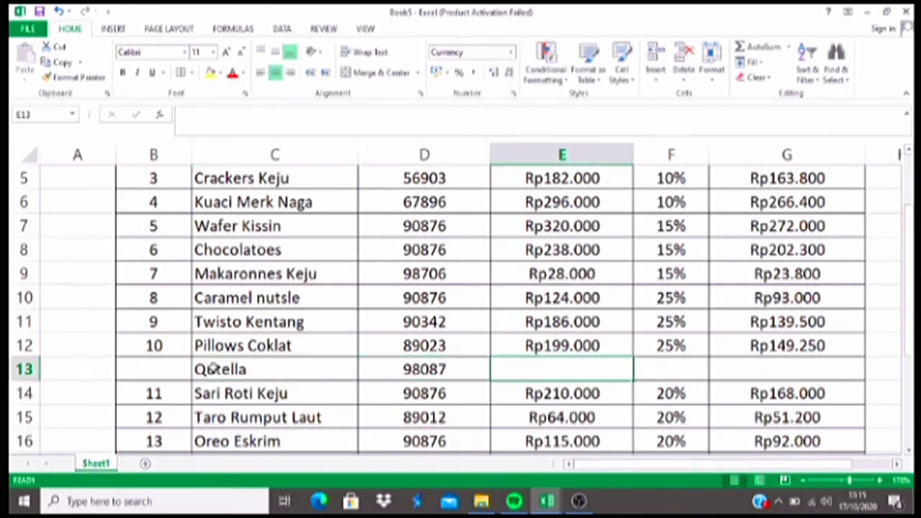
text(78.000)
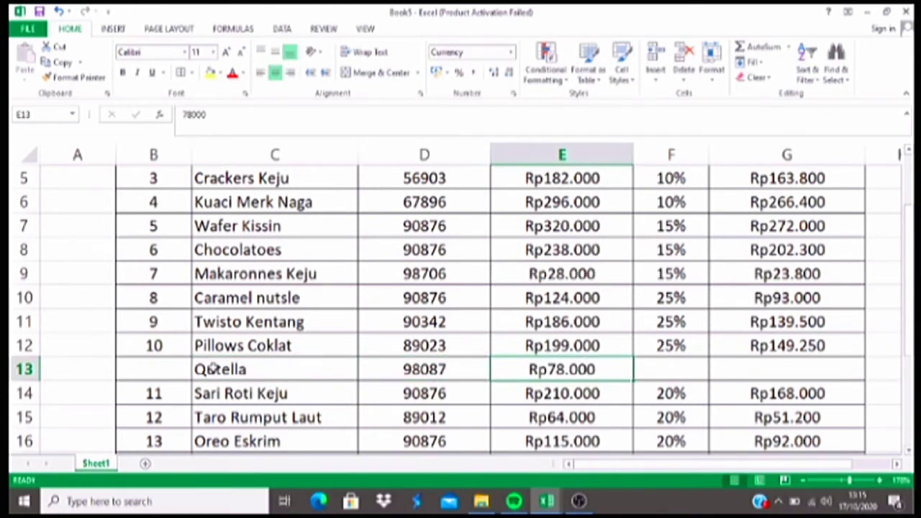
key(Tab)
text(25)
key(Tab)
key(Left)
click(153, 201)
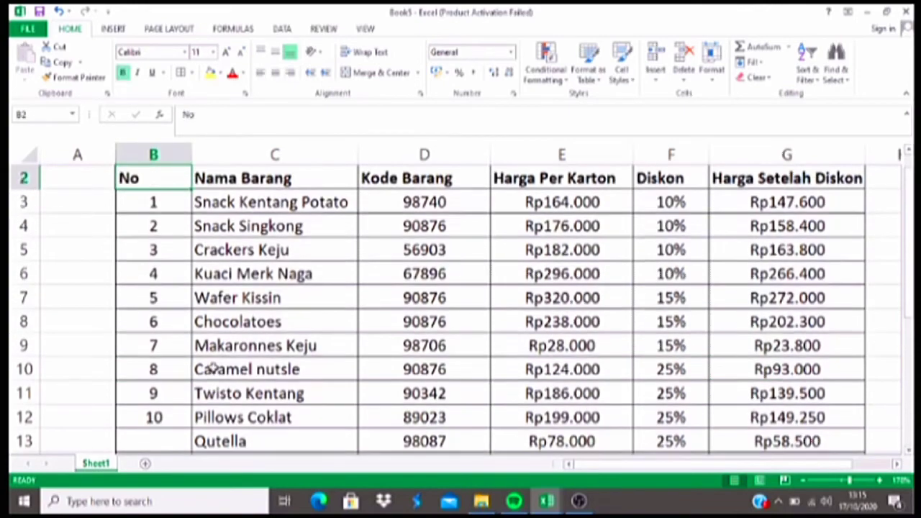
mouse_move(191, 213)
mouse_down()
mouse_move(193, 374)
mouse_move(209, 419)
mouse_up()
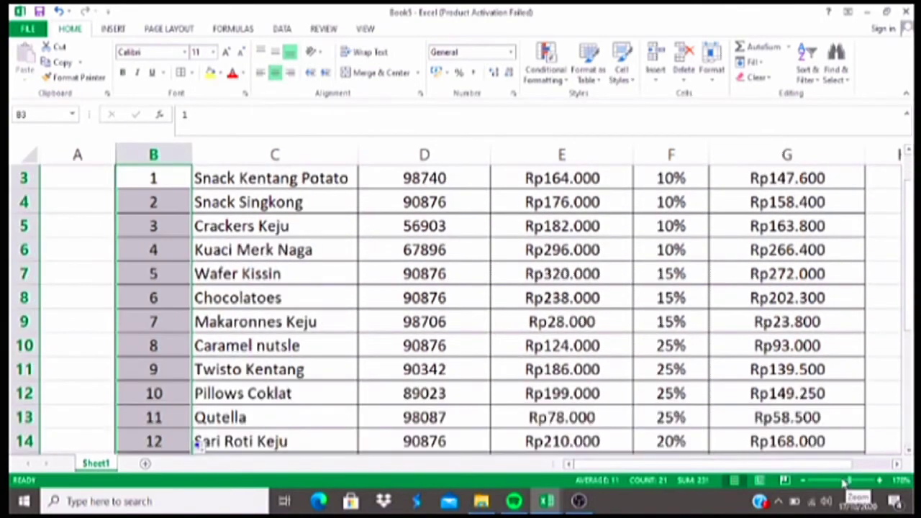
Step: Hide the Corneto row 23 with Ctrl+9
ctrl+scroll(209, 420, down, 5)
click(134, 443)
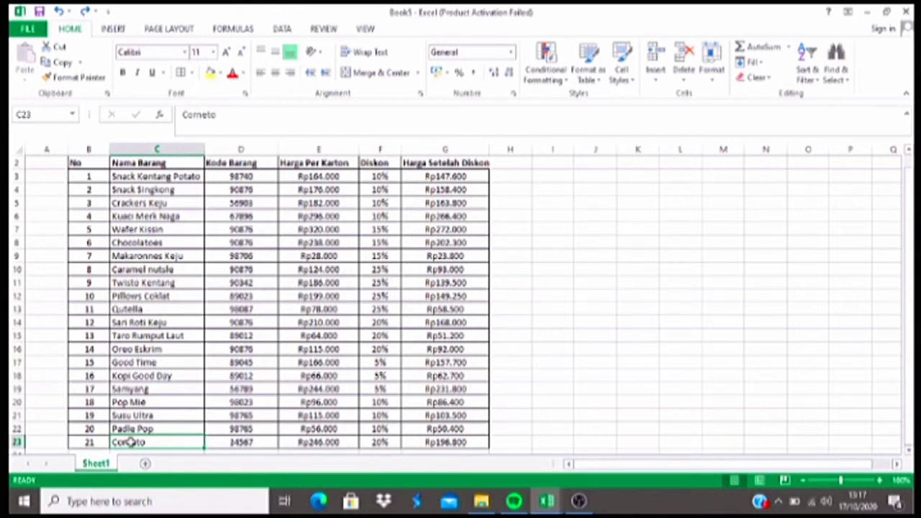
key(ctrl)
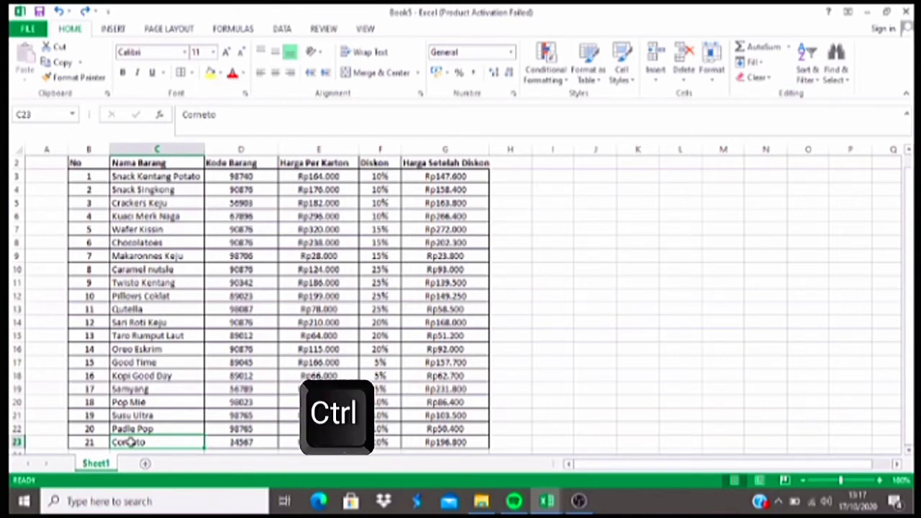
key(ctrl+9)
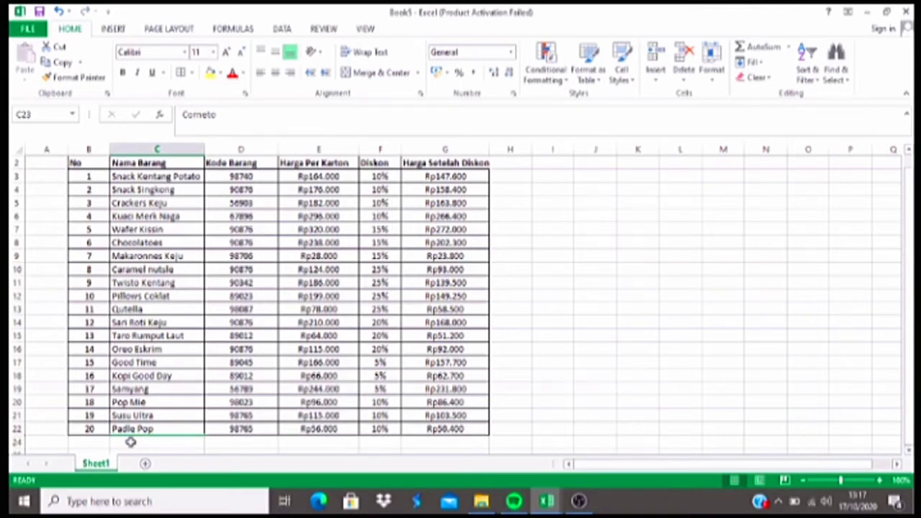
key(Right)
key(Right)
key(Right)
key(Right)
key(Up)
key(Up)
key(Up)
key(Up)
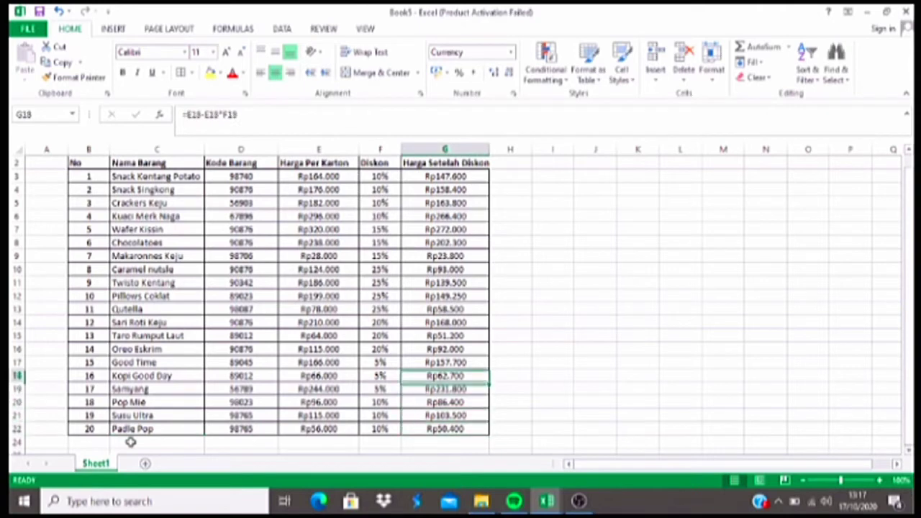
key(Up)
key(Up)
key(Up)
key(Up)
key(Up)
key(Up)
key(Up)
key(Up)
key(Up)
key(Up)
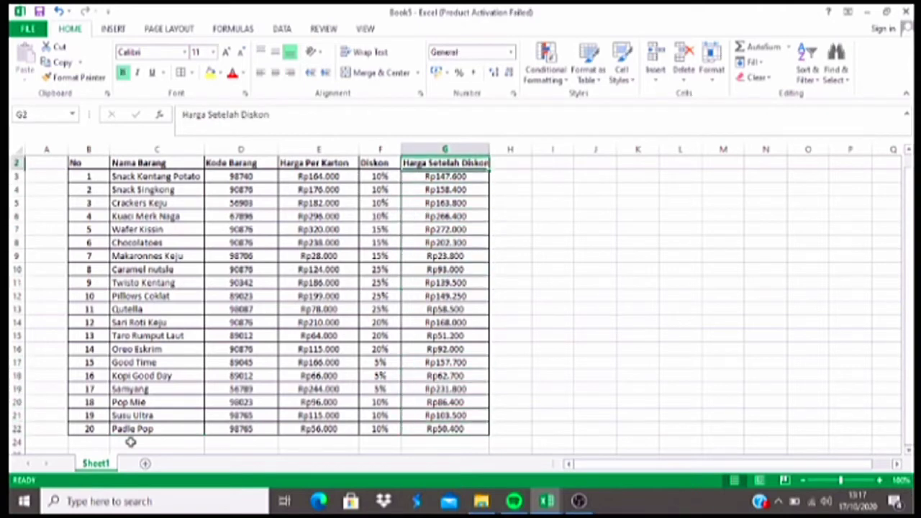
ctrl+scroll(659, 192, up, 4)
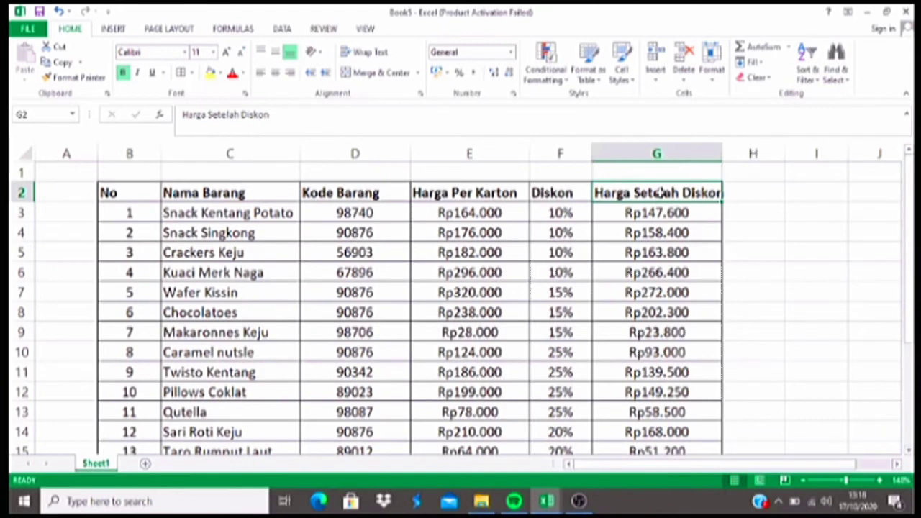
key(ctrl)
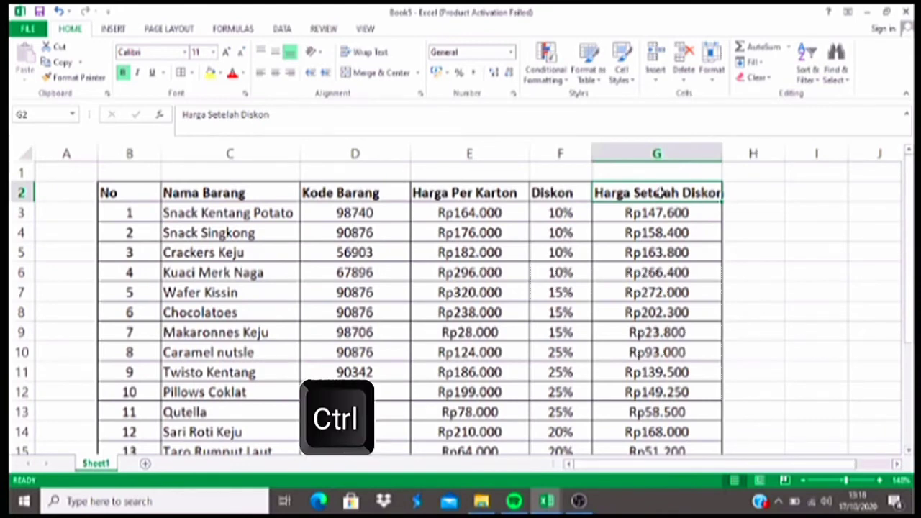
key(ctrl+0)
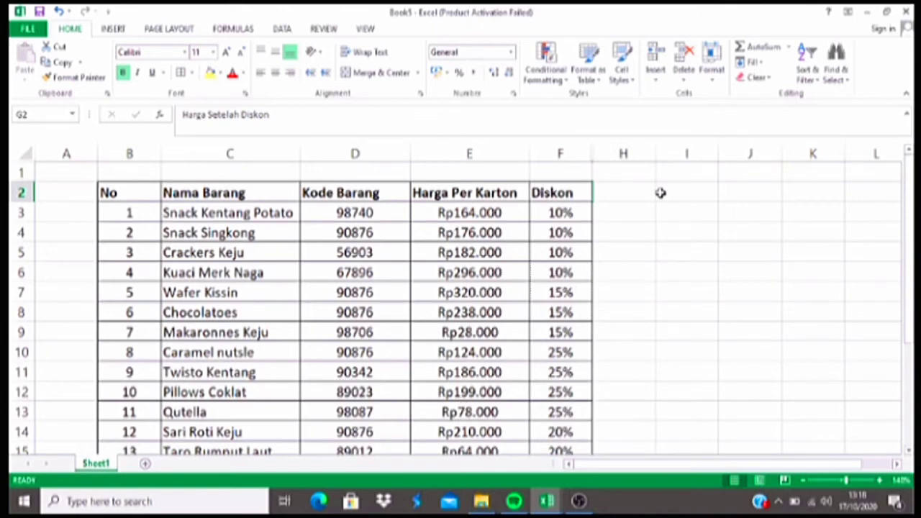
key(ctrl+z)
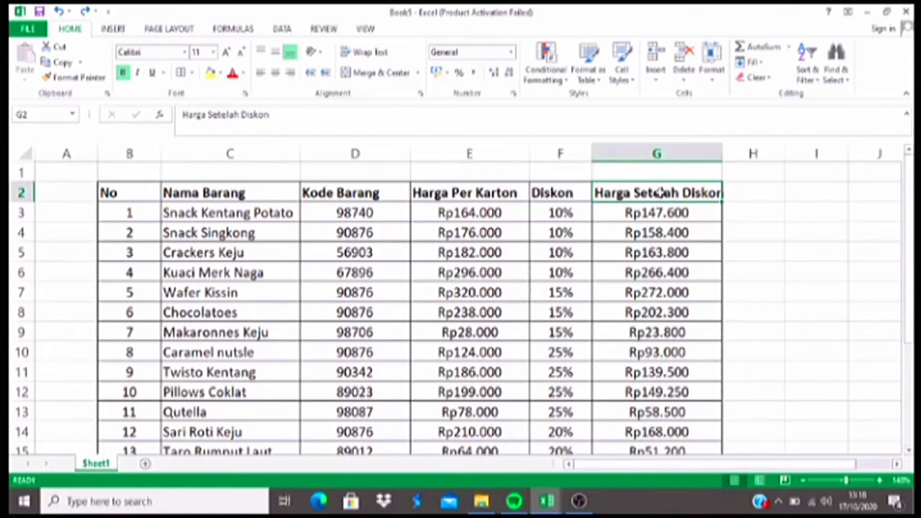
key(ctrl)
key(ctrl+z)
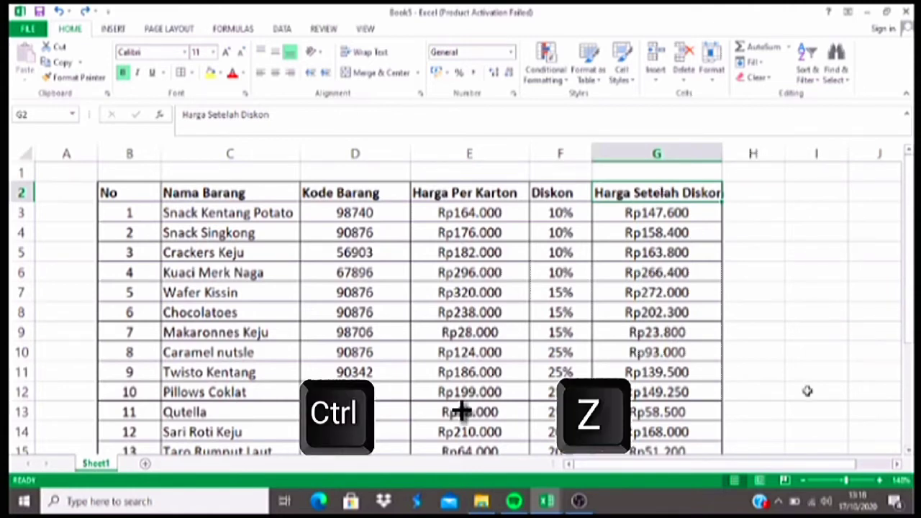
drag(847, 480, 841, 481)
Step: Save the workbook to the Documents folder with the file name 'Harga Barang'
click(96, 174)
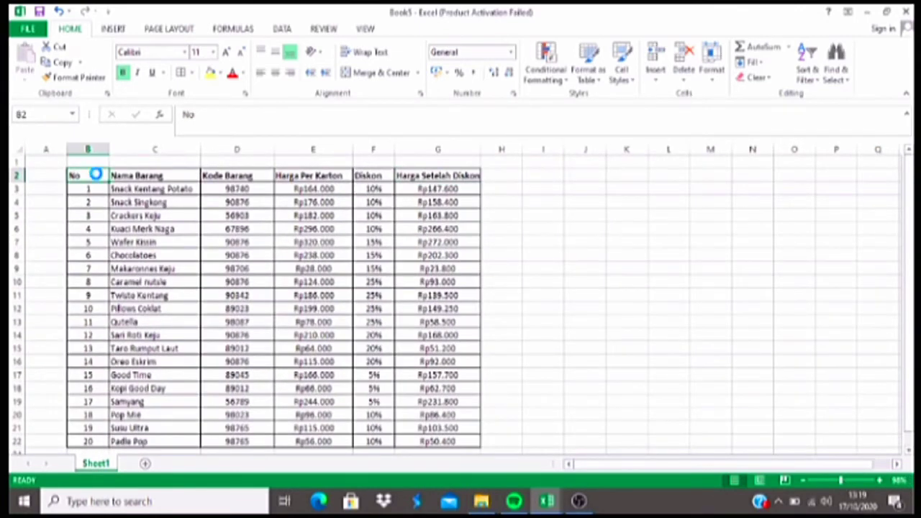
key(ctrl+s)
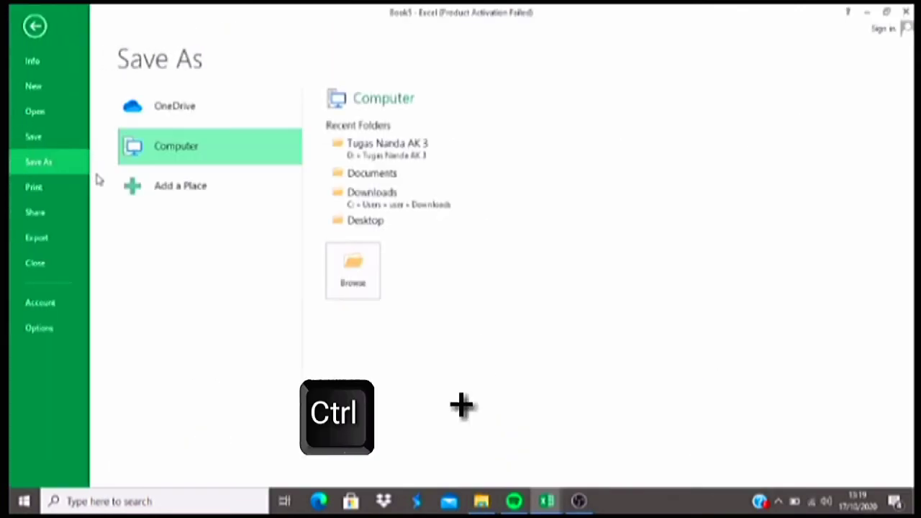
click(352, 172)
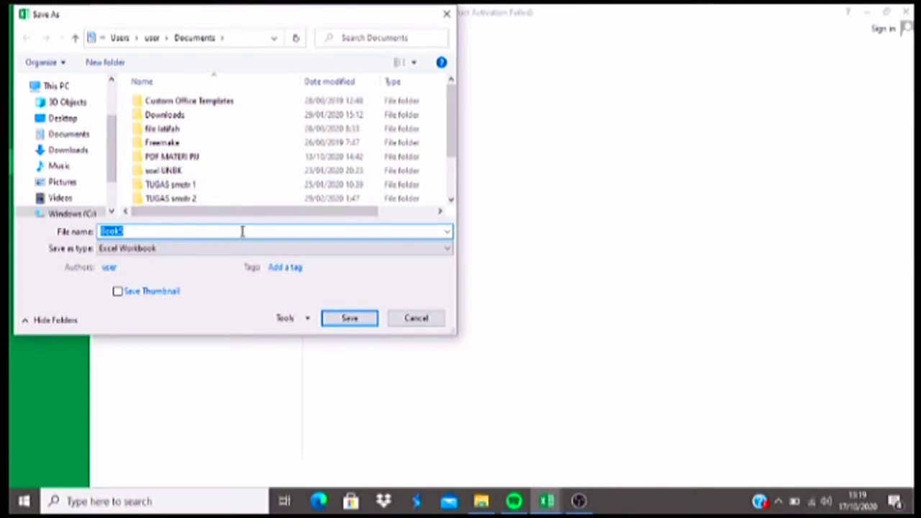
key(BackSpace)
text(Harga B)
text(arang)
click(349, 318)
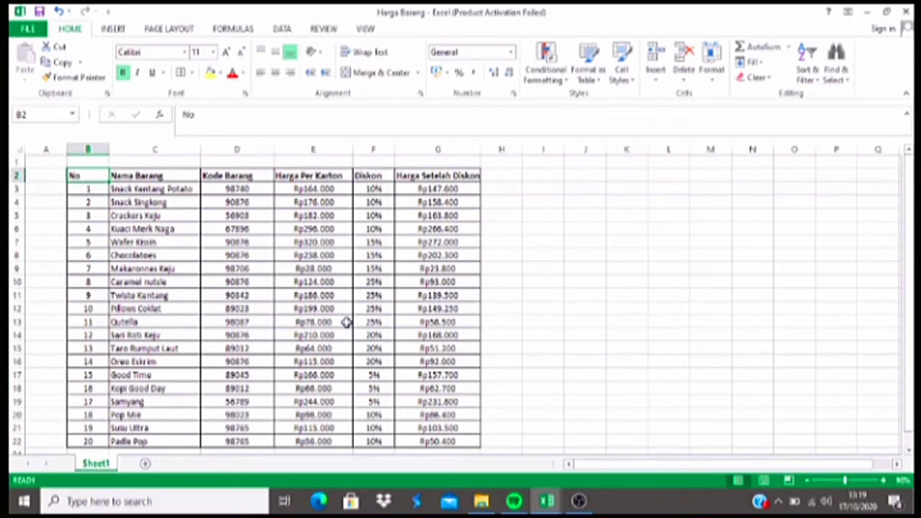
Step: Create a new blank workbook with Ctrl+N, then close it with Alt+F4
key(ctrl)
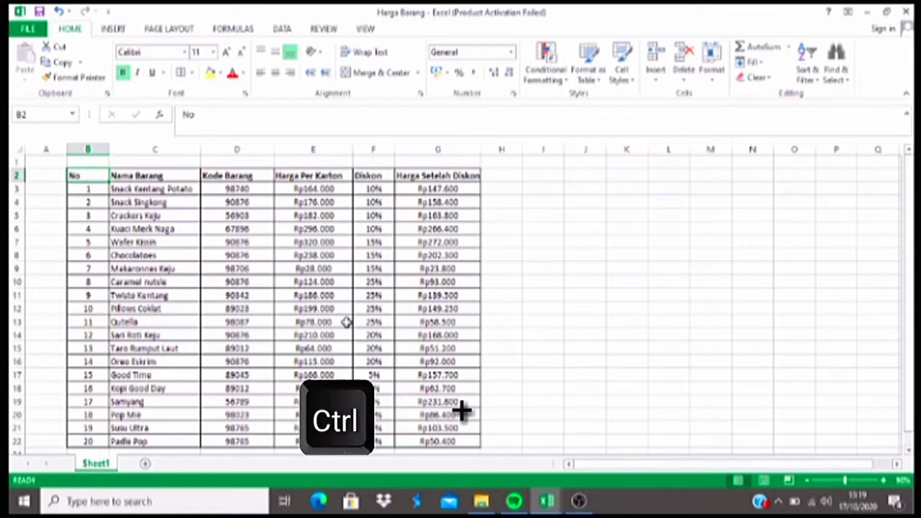
key(ctrl+n)
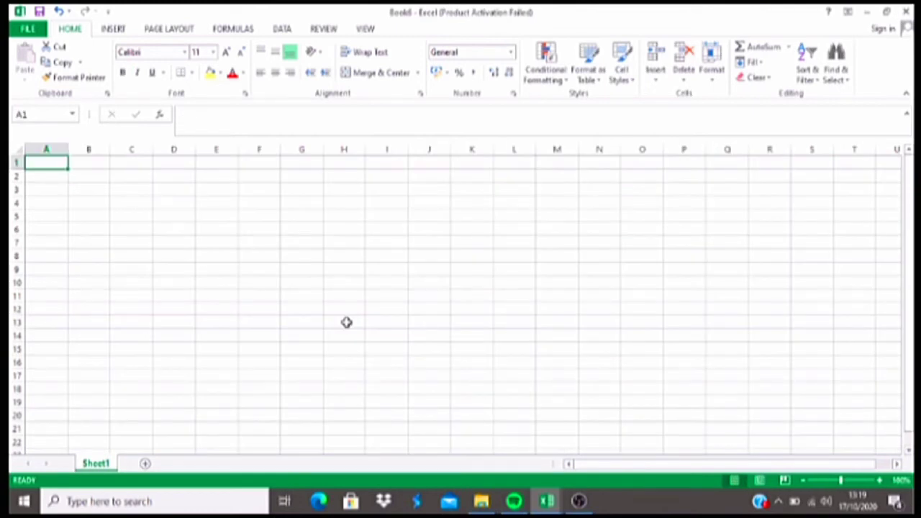
key(alt)
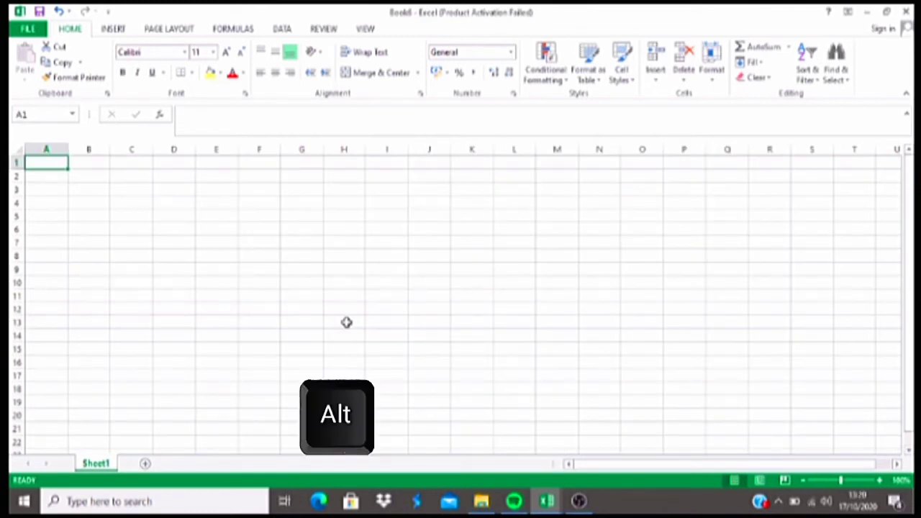
key(alt+F4)
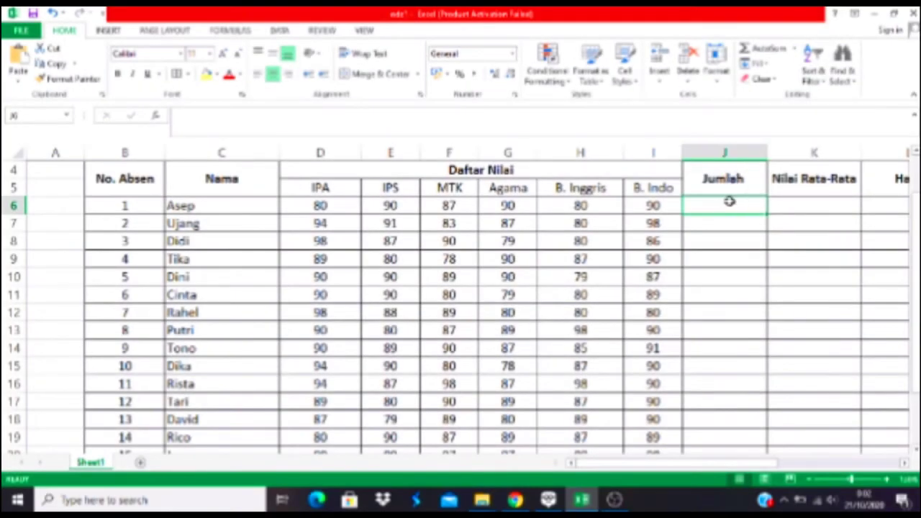
Step: Enter =SUM(D6:I6) in J6 and fill it down the Jumlah column to J20
text(=)
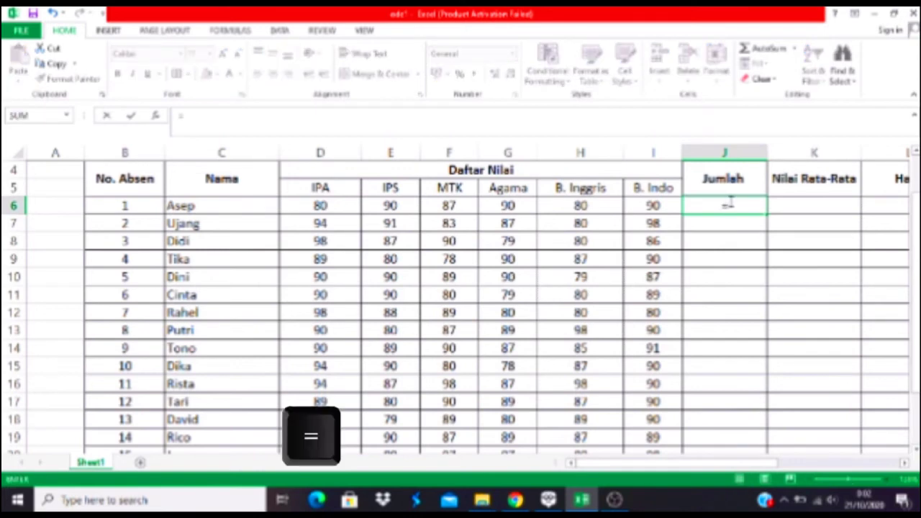
text(SUM()
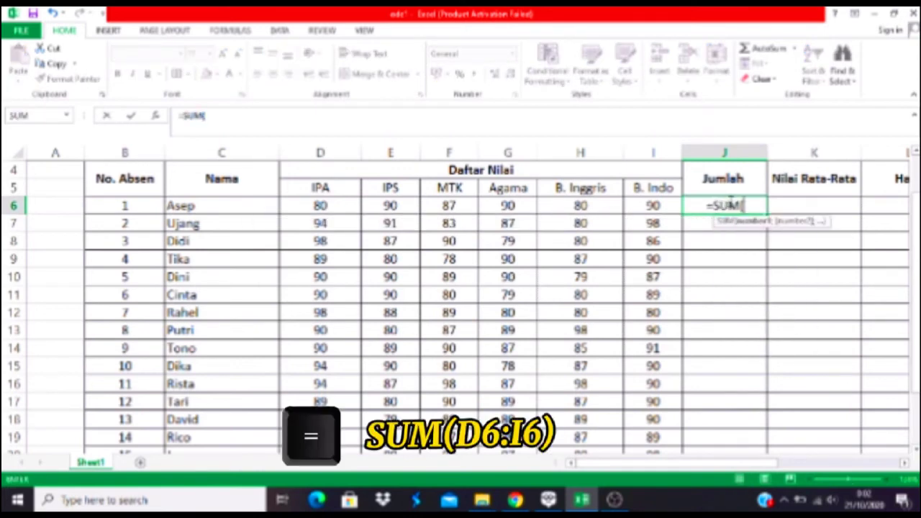
drag(322, 207, 630, 210)
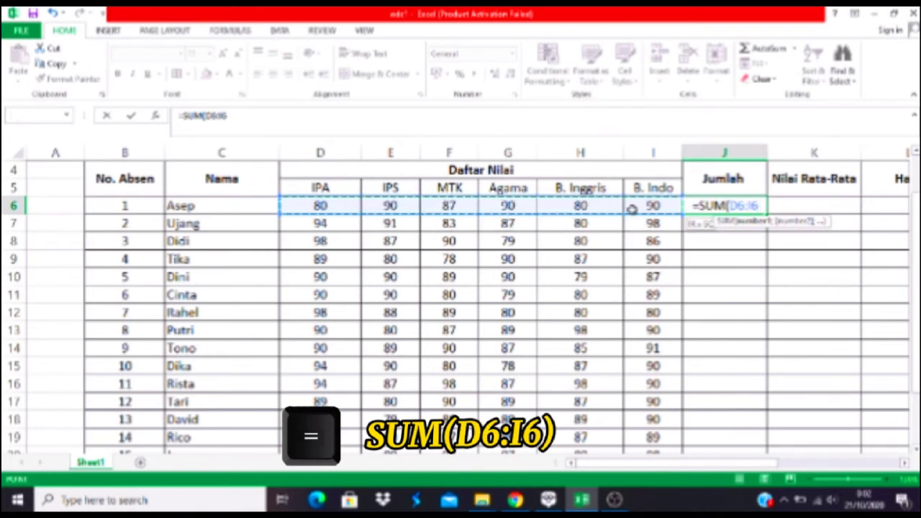
text())
key(Return)
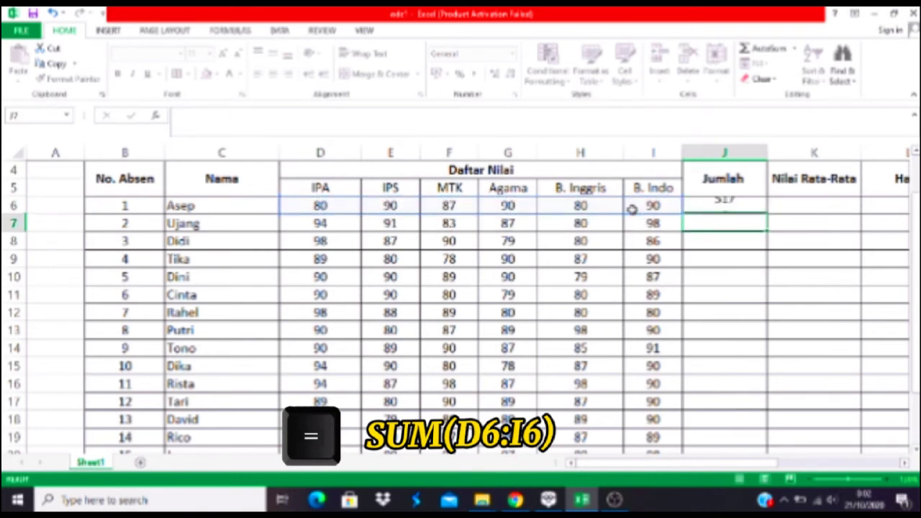
click(709, 206)
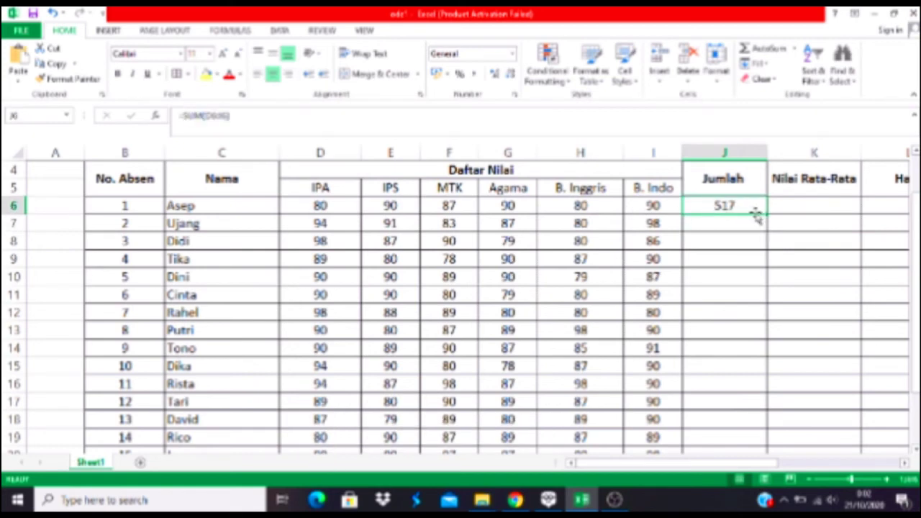
mouse_move(765, 213)
mouse_down()
mouse_move(757, 349)
mouse_move(768, 457)
mouse_move(765, 424)
mouse_up()
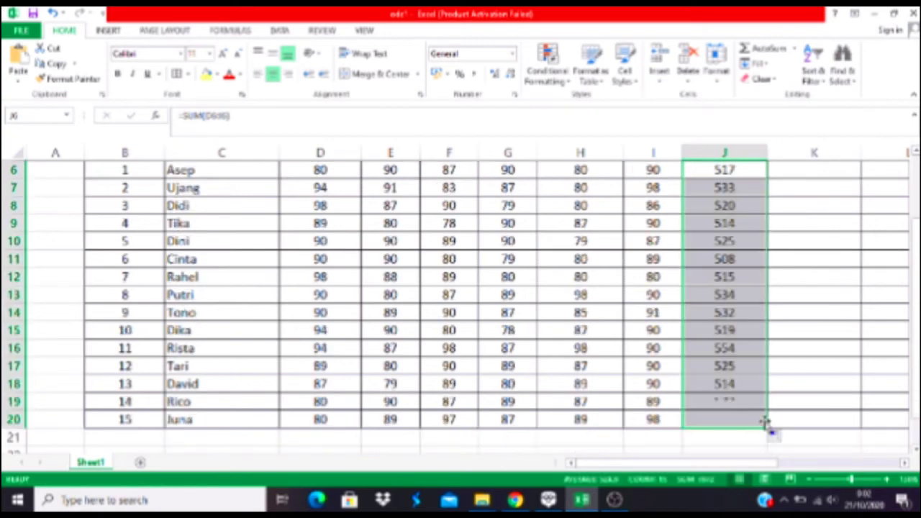
key(Up)
Step: Enter =AVERAGE(D6:I6) in K6 and fill it down the Nilai Rata-Rata column to K20
key(Right)
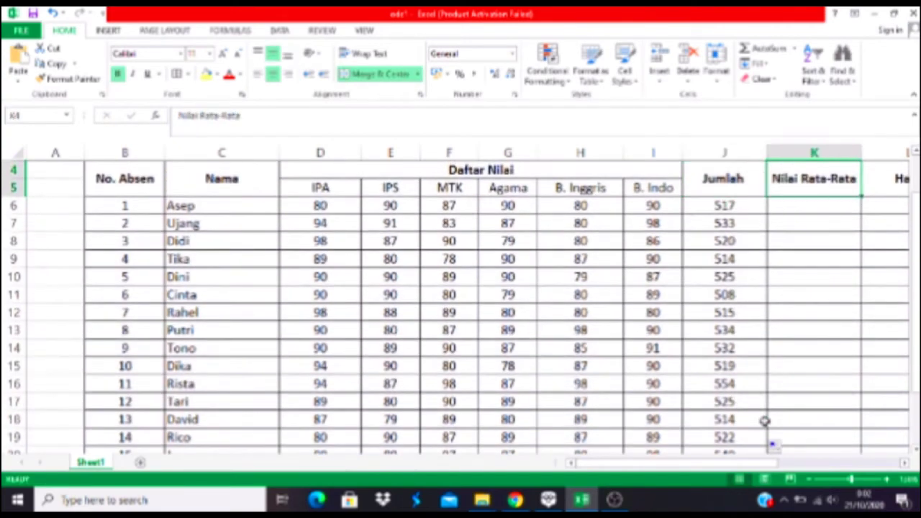
key(Down)
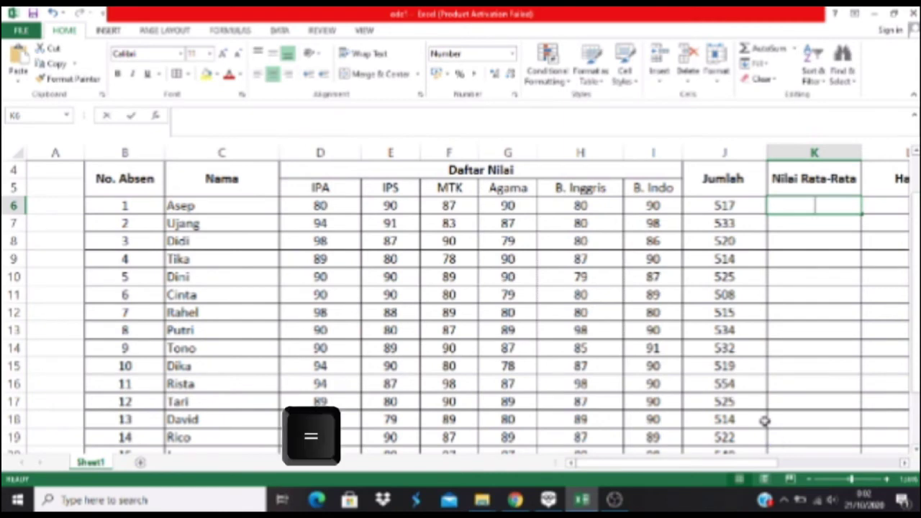
text(=AV)
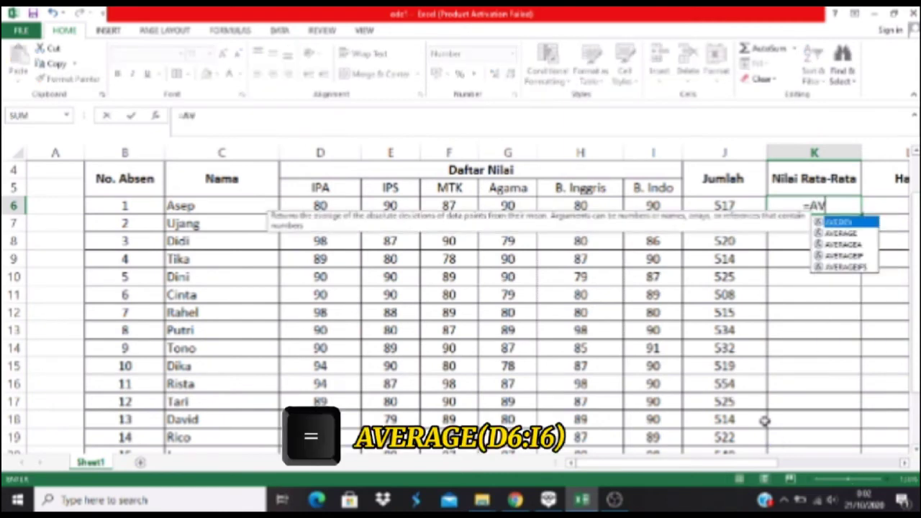
text(E)
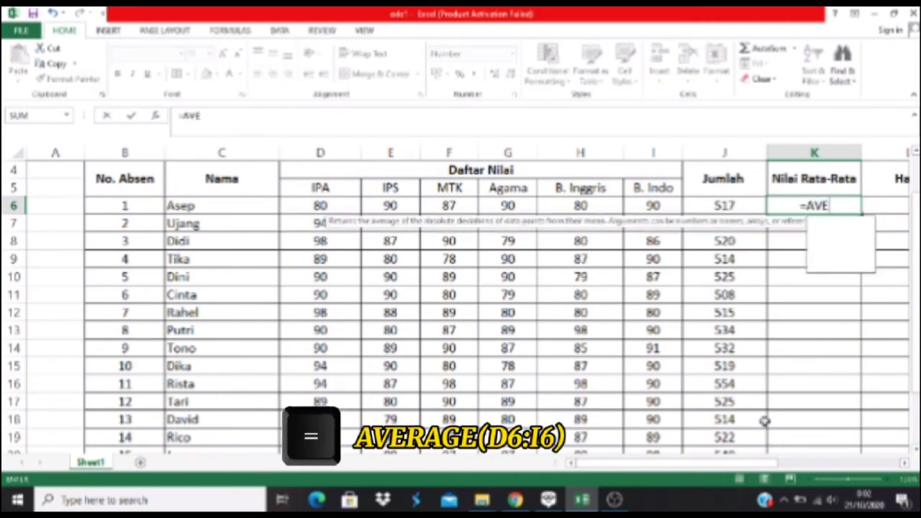
text(RAGE)
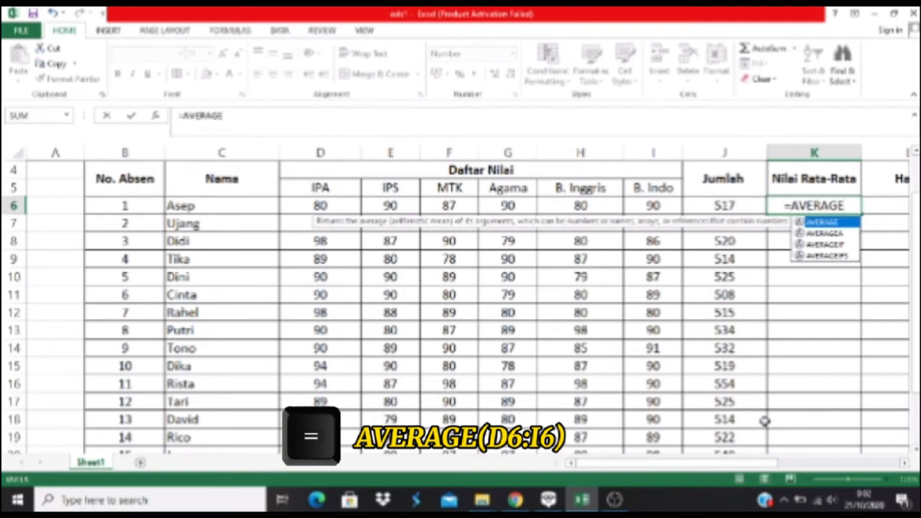
text(()
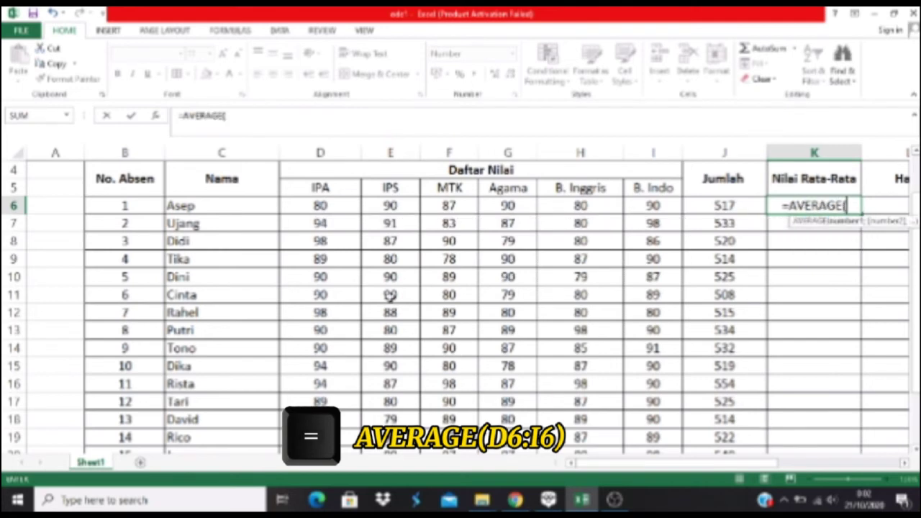
drag(323, 206, 621, 201)
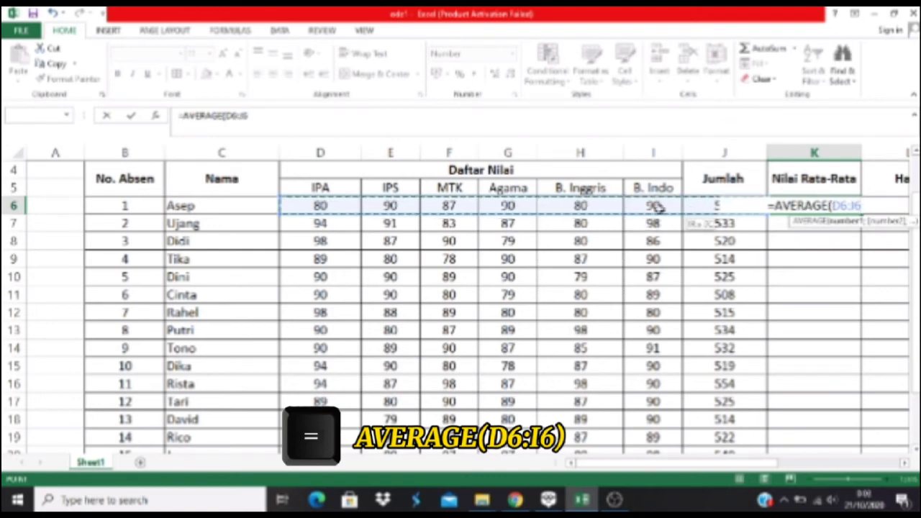
drag(621, 202, 650, 207)
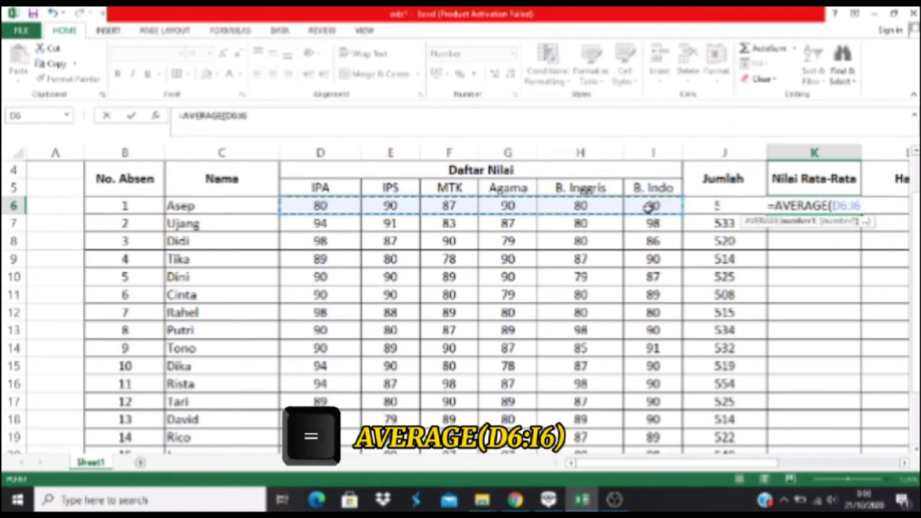
text())
key(Return)
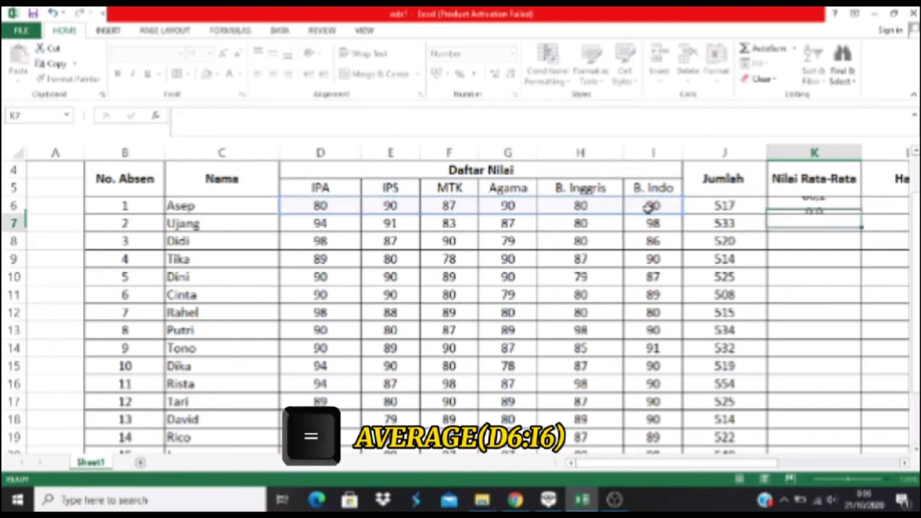
click(812, 205)
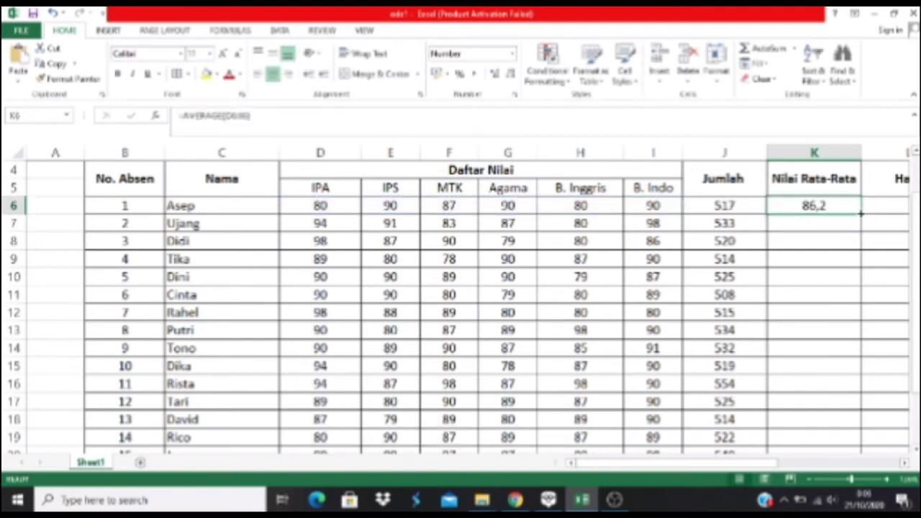
mouse_move(860, 214)
mouse_down()
mouse_move(868, 477)
mouse_move(854, 432)
mouse_up()
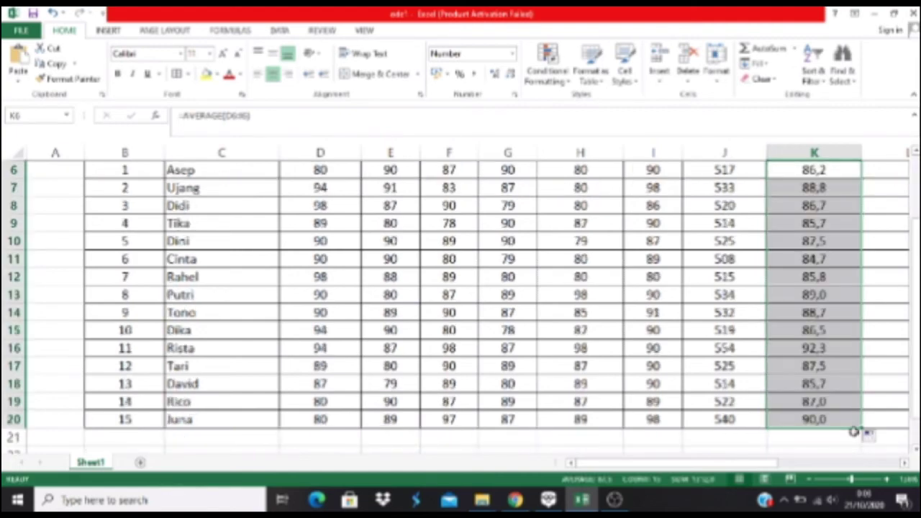
key(Up)
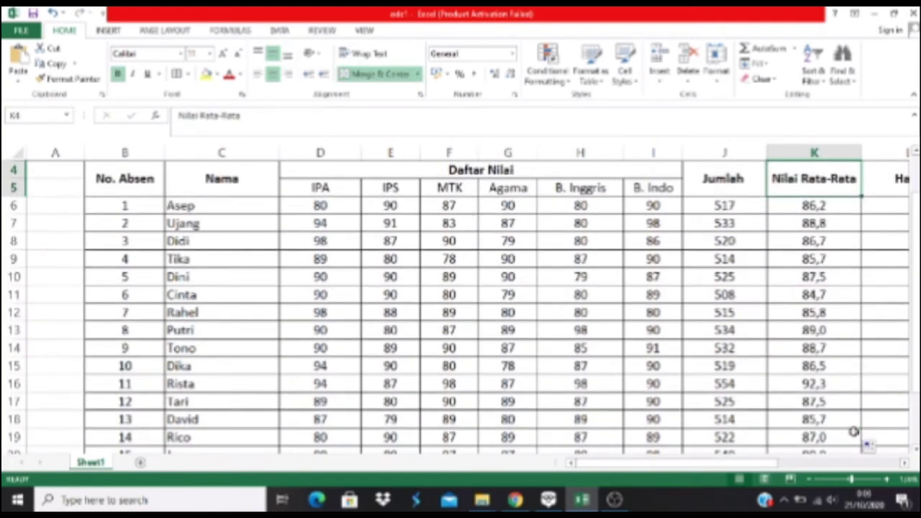
Step: Enter =IF(K6<70;"Tidak Lulus";"Lulus") in L6 and fill it down the Hasil column
key(Right)
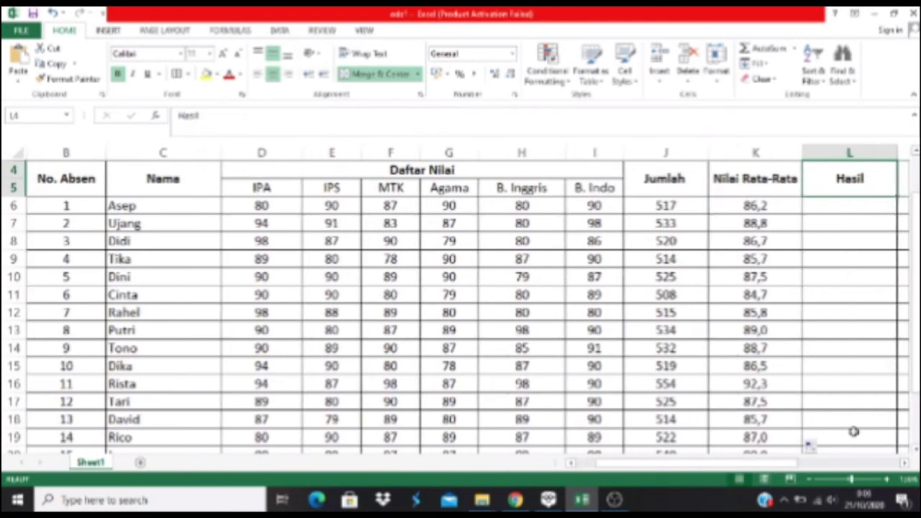
key(Down)
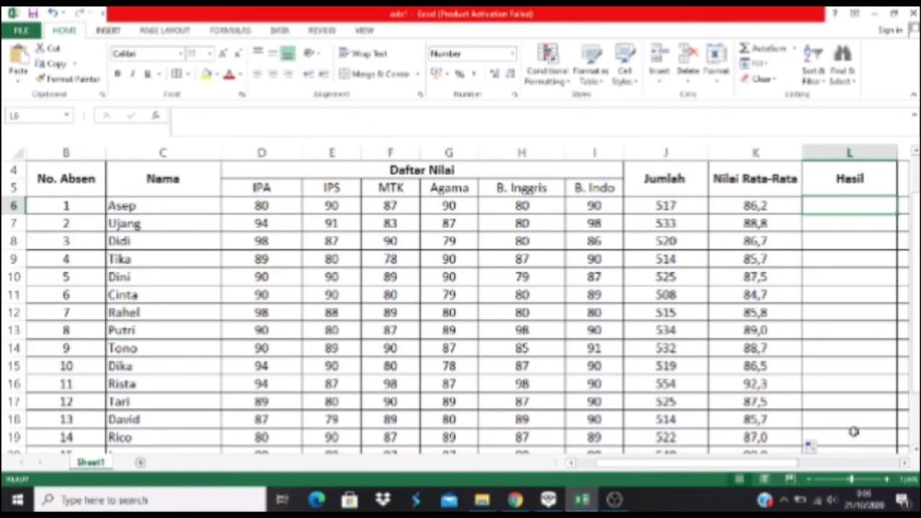
text(=)
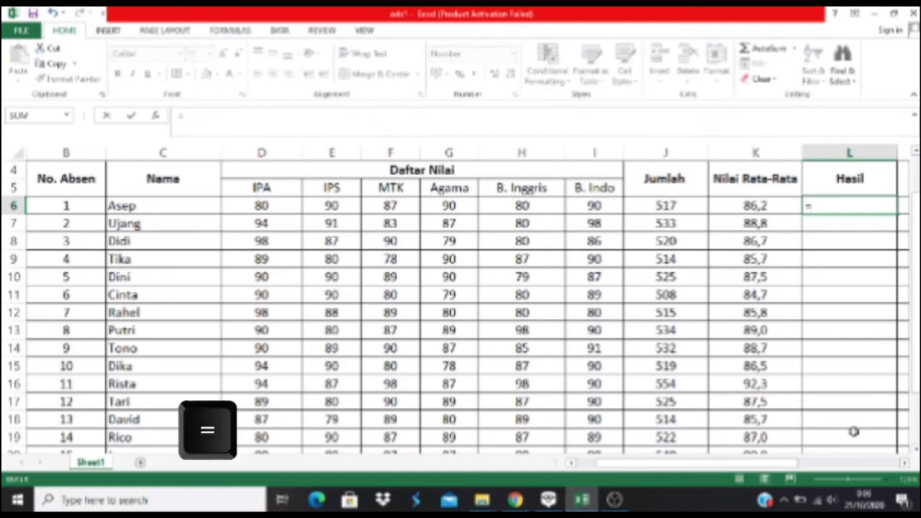
text(IF)
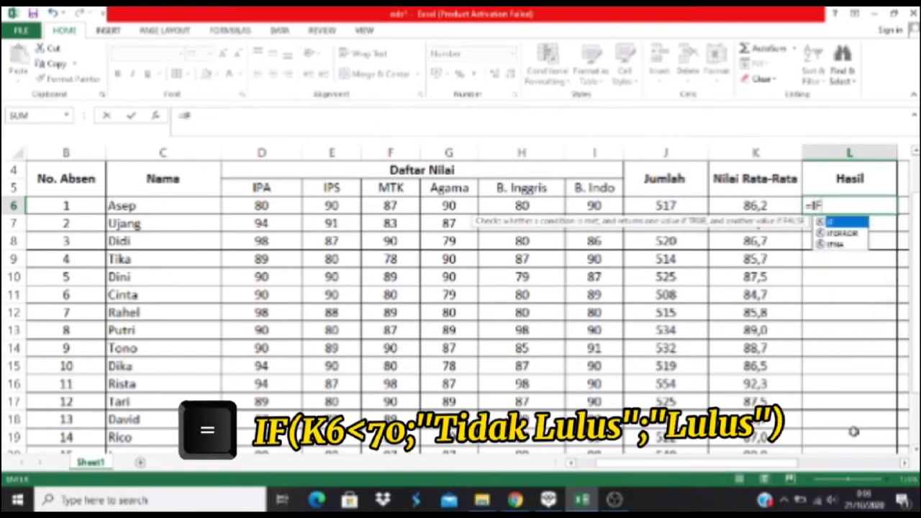
text(()
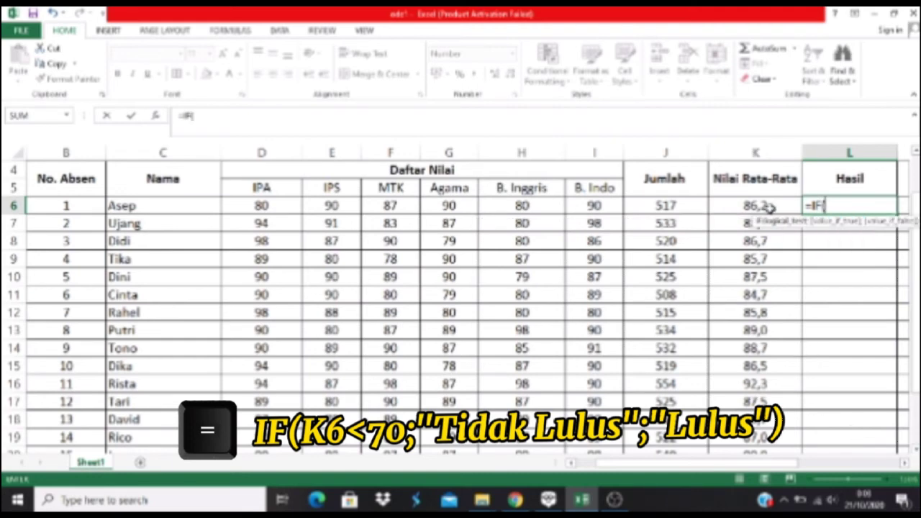
click(766, 207)
text(<)
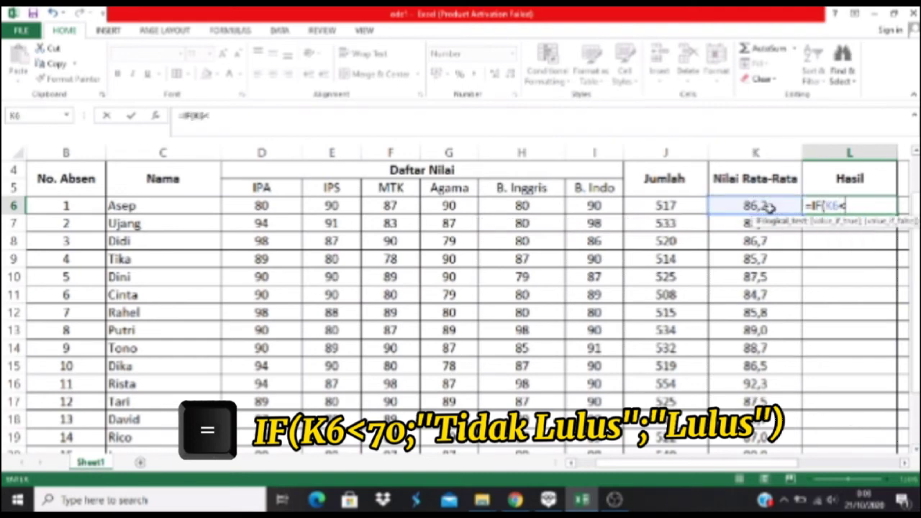
text(70)
text(;)
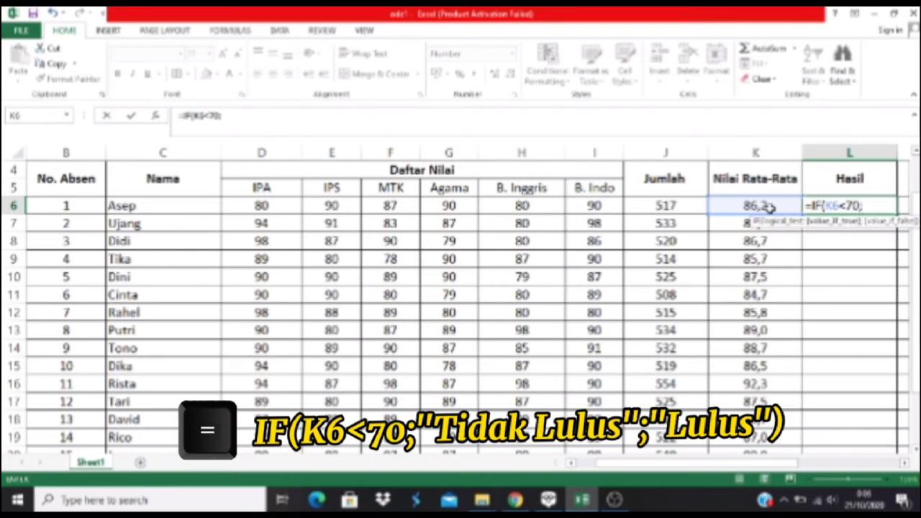
text("Tidak)
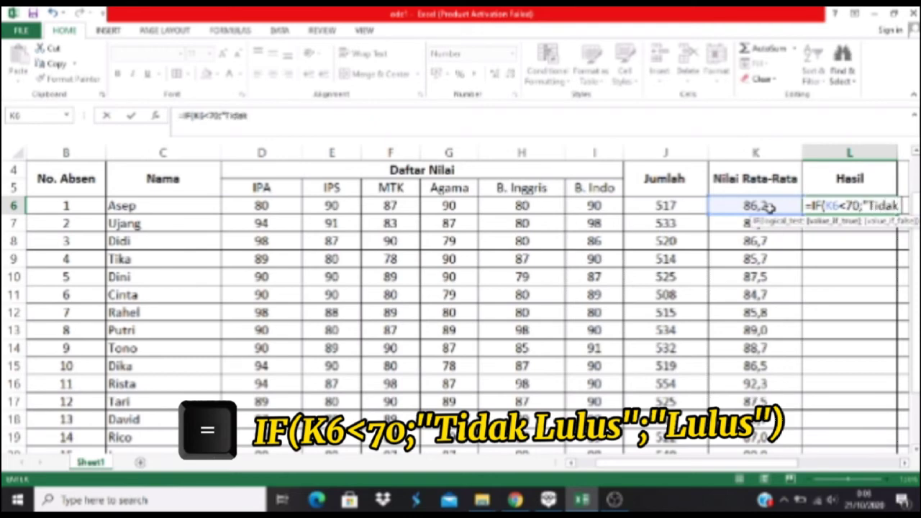
text( Lulus")
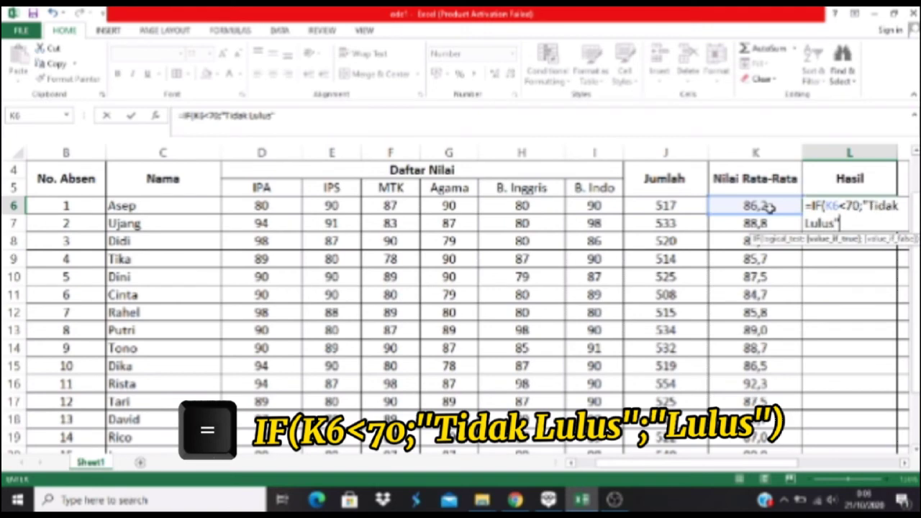
text(;")
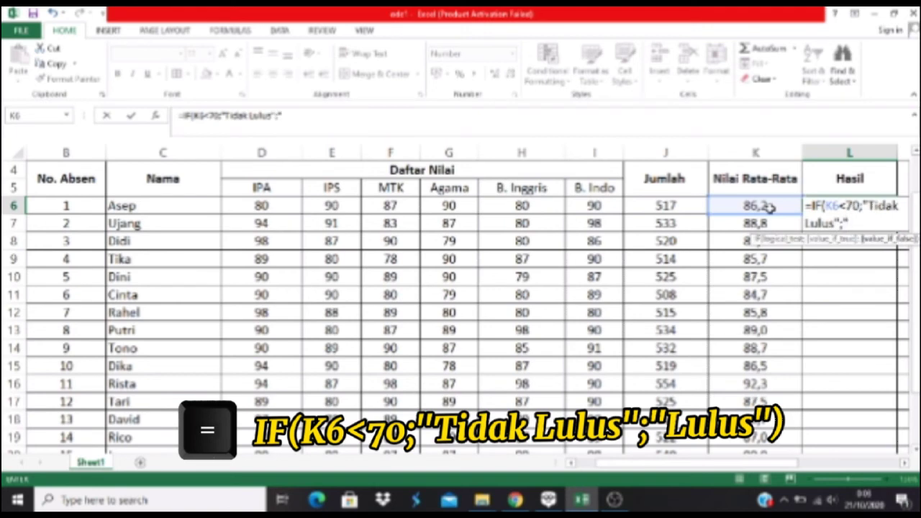
text(Lulus")
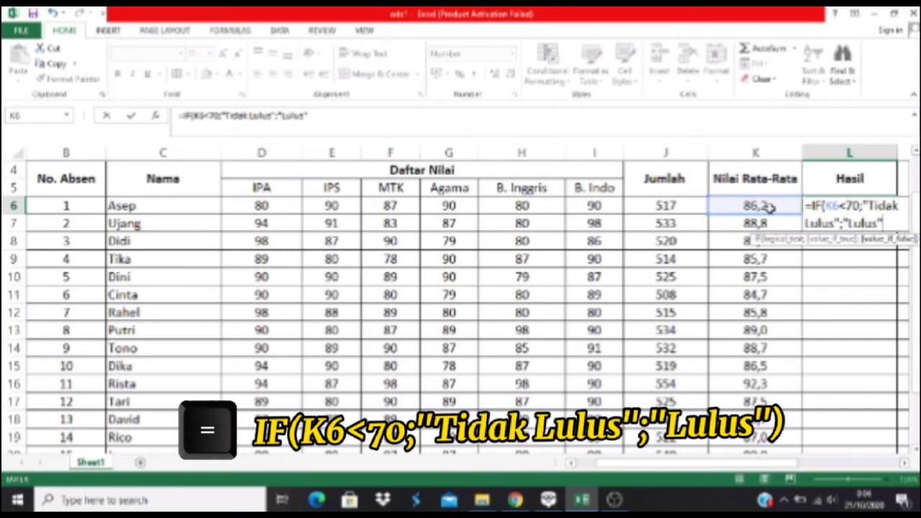
text())
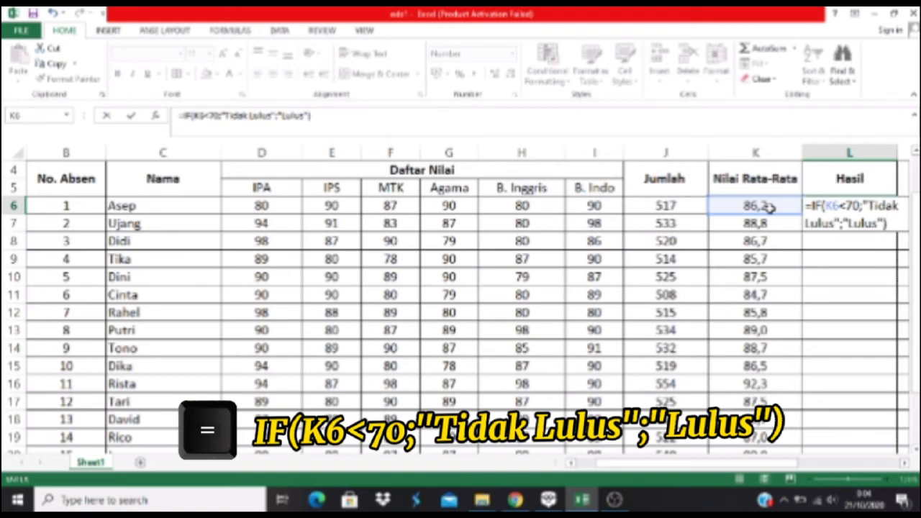
key(Return)
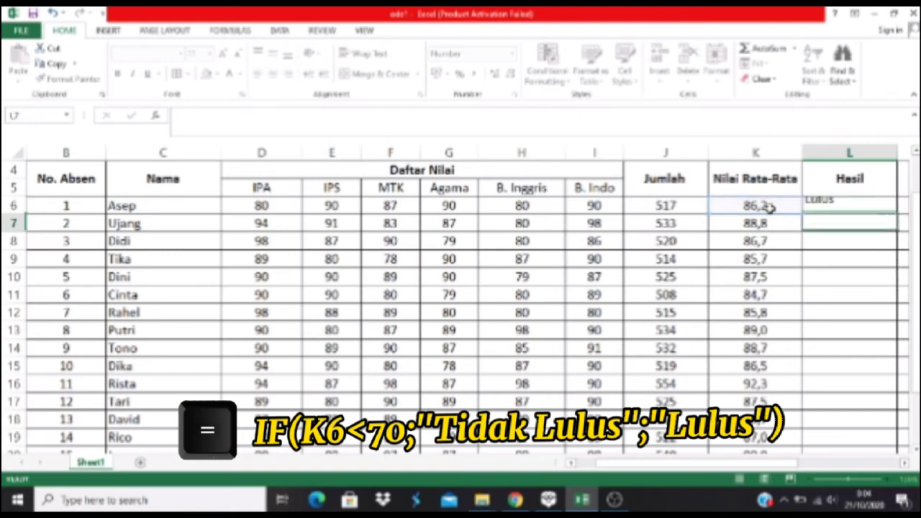
click(820, 206)
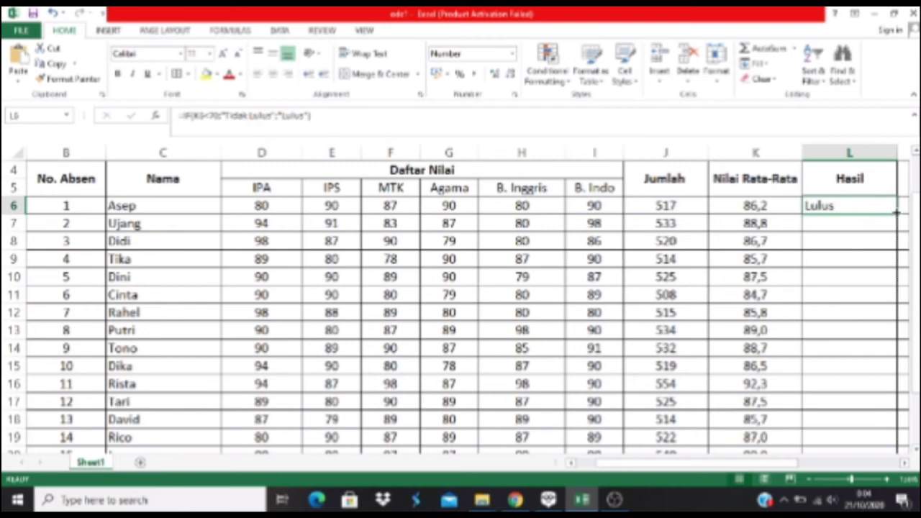
mouse_move(897, 214)
mouse_down()
mouse_move(878, 456)
mouse_move(862, 430)
mouse_up()
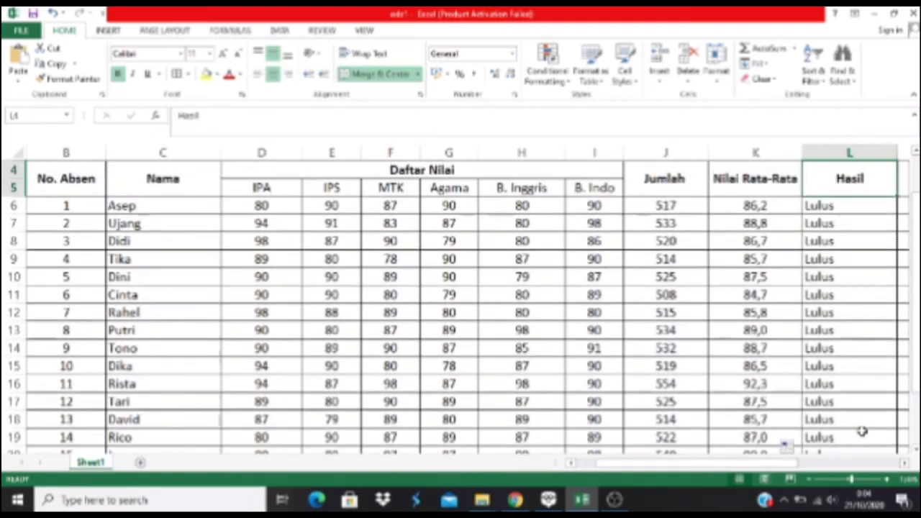
key(Down)
Step: Rewrite N22 as =COUNTIF(M6:M20;"L") to count the male students, giving 8
key(Down)
key(Right)
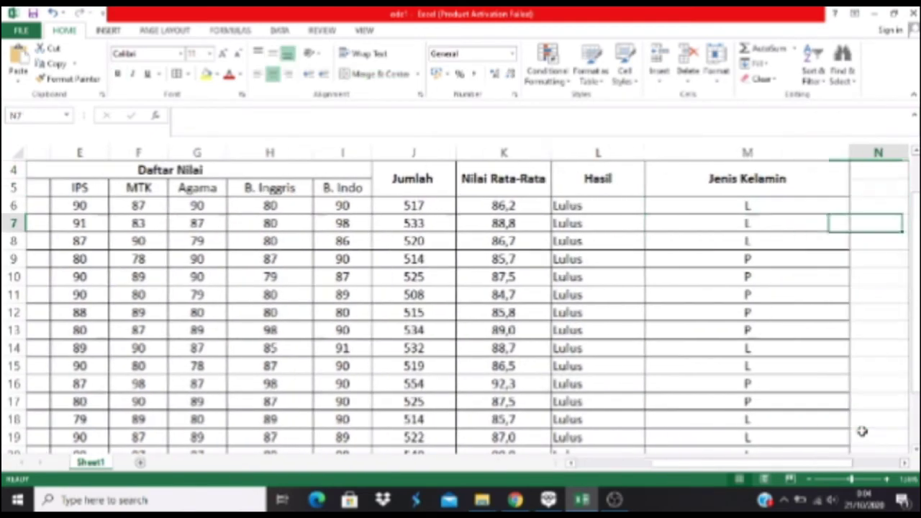
key(Down)
key(Down)
key(Down)
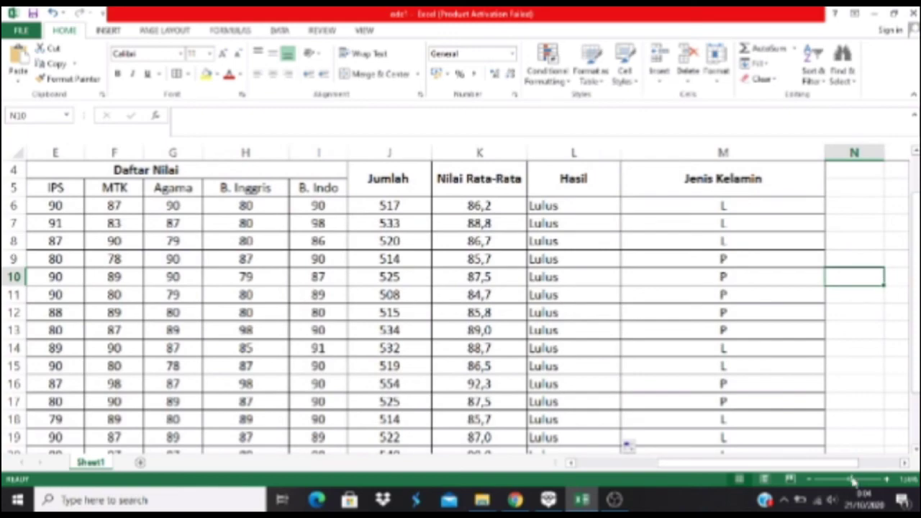
drag(852, 479, 849, 480)
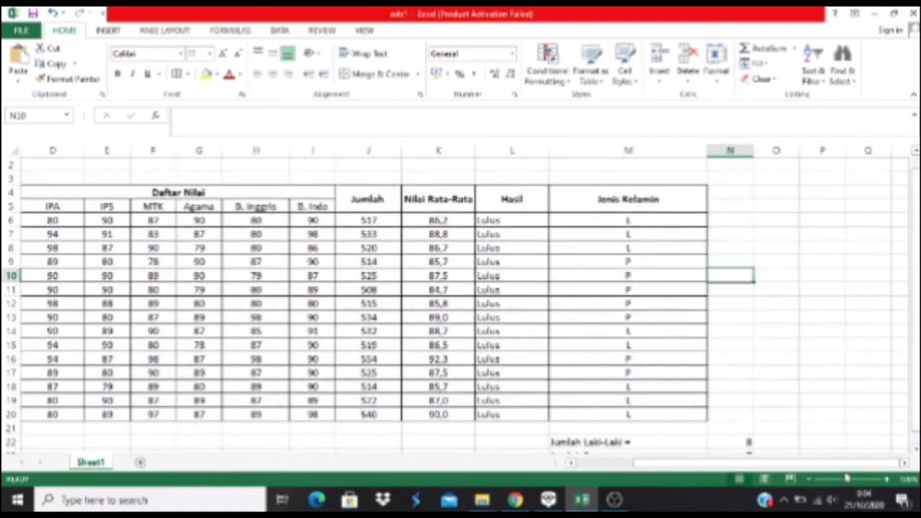
key(Down)
key(Down)
key(Down)
key(Down)
key(Down)
key(Down)
key(Down)
key(Down)
key(Down)
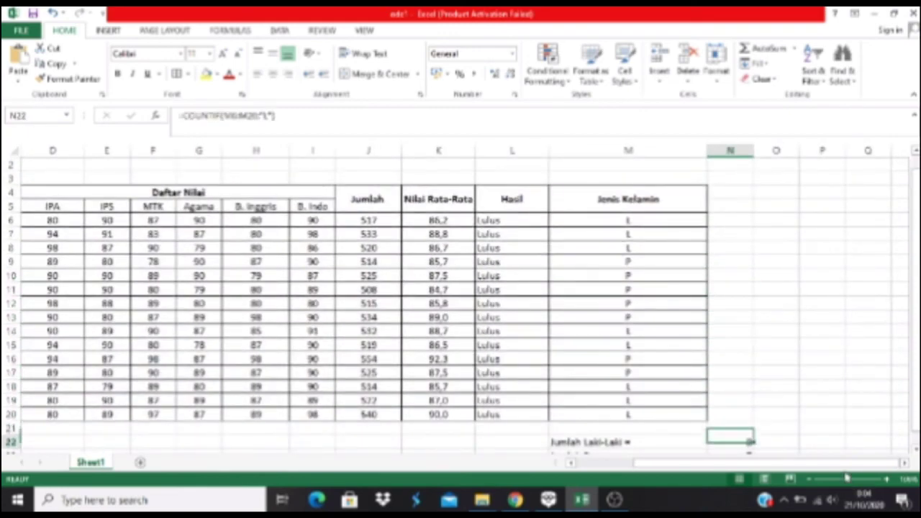
key(Down)
key(Down)
key(Up)
key(Up)
key(F2)
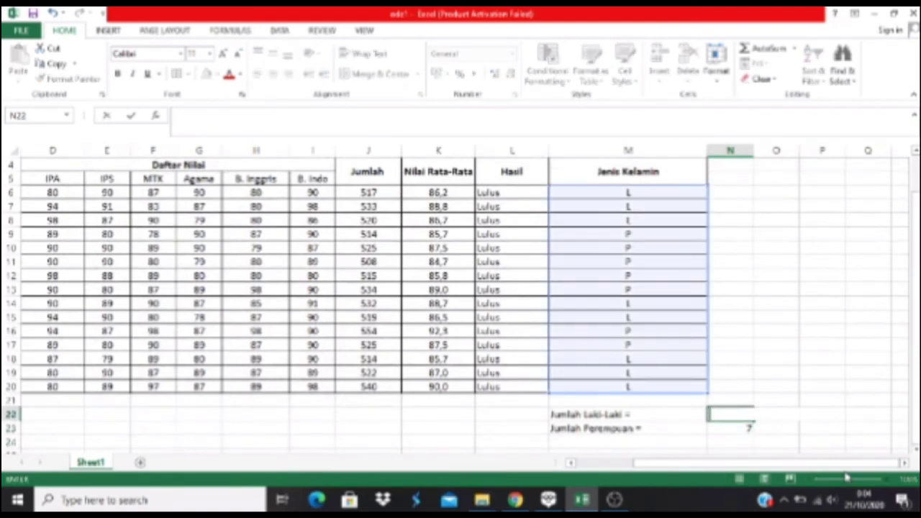
text(=)
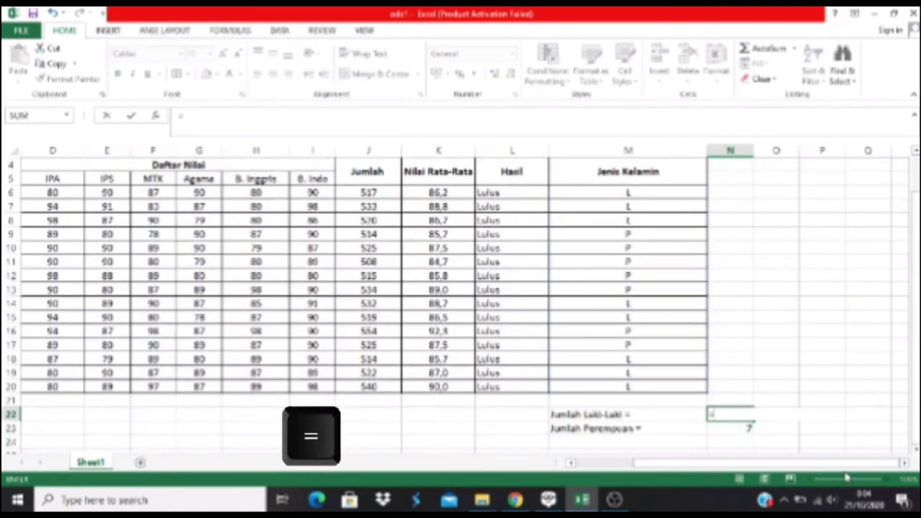
text(C)
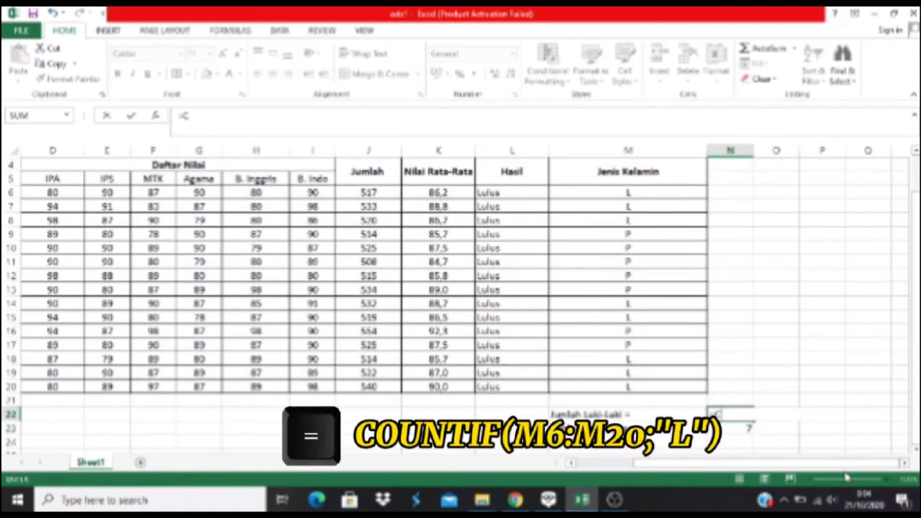
text(OUN)
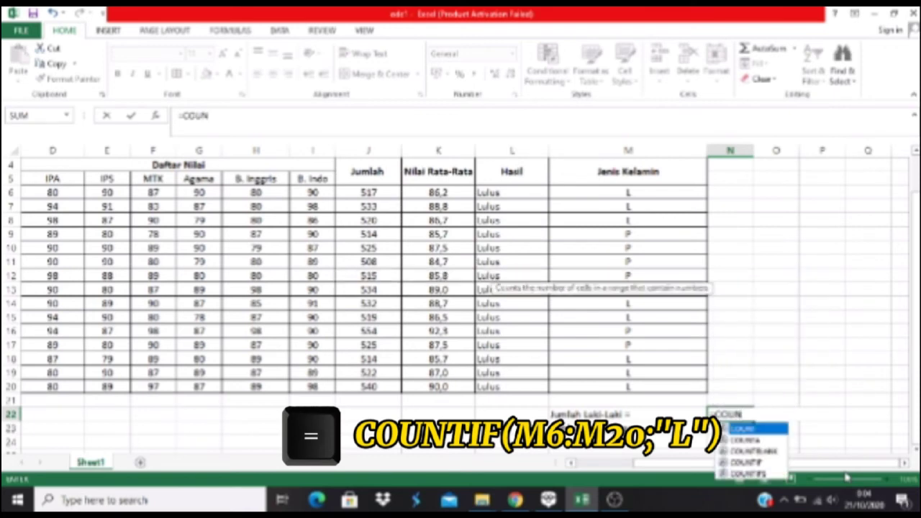
text(TIF)
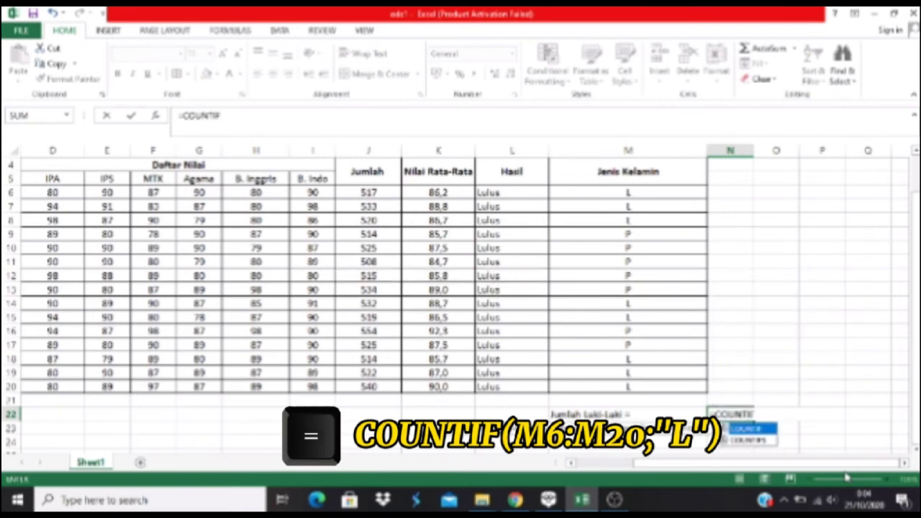
text(()
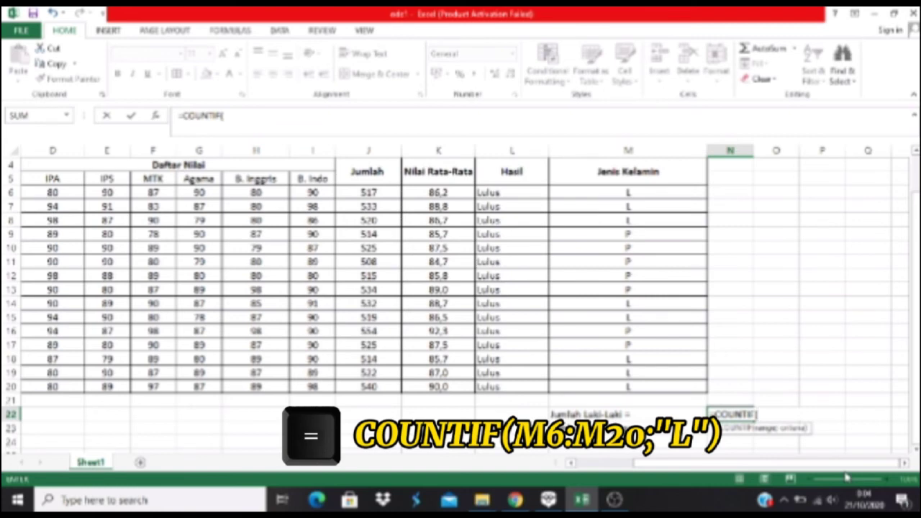
drag(679, 192, 664, 383)
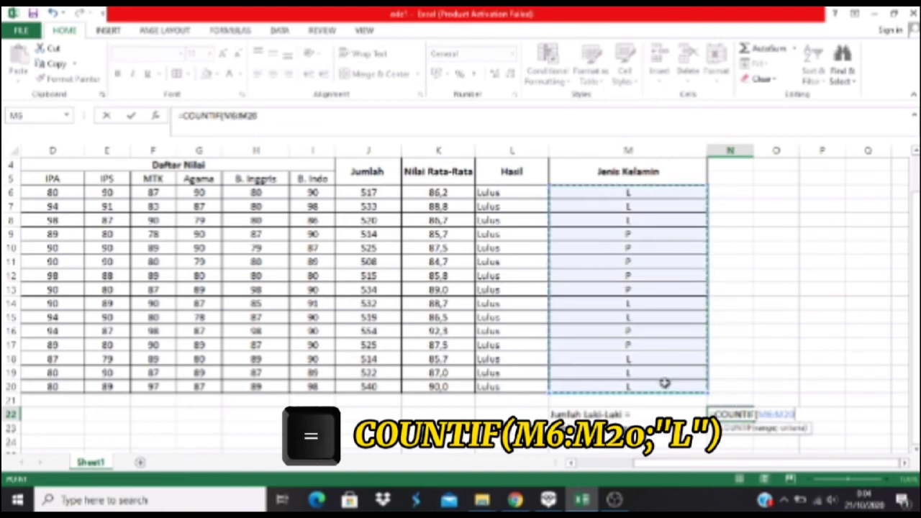
text(;"L)
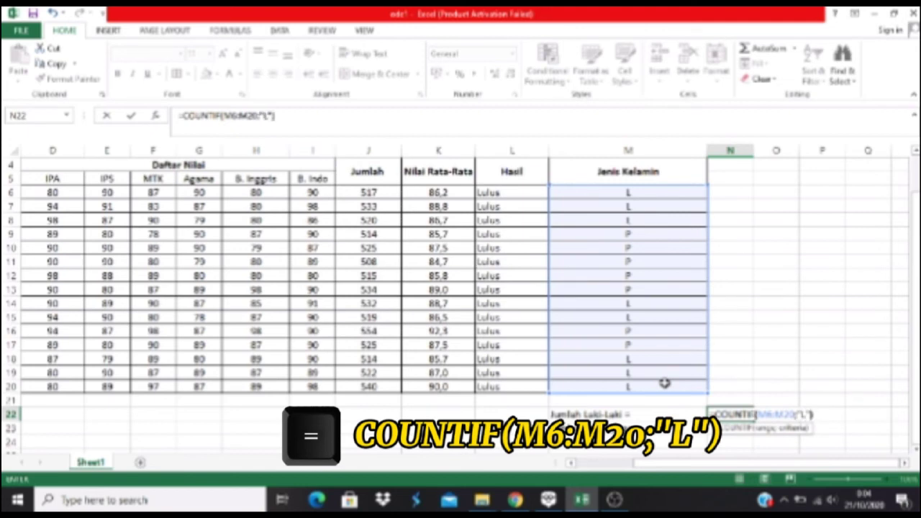
key(Return)
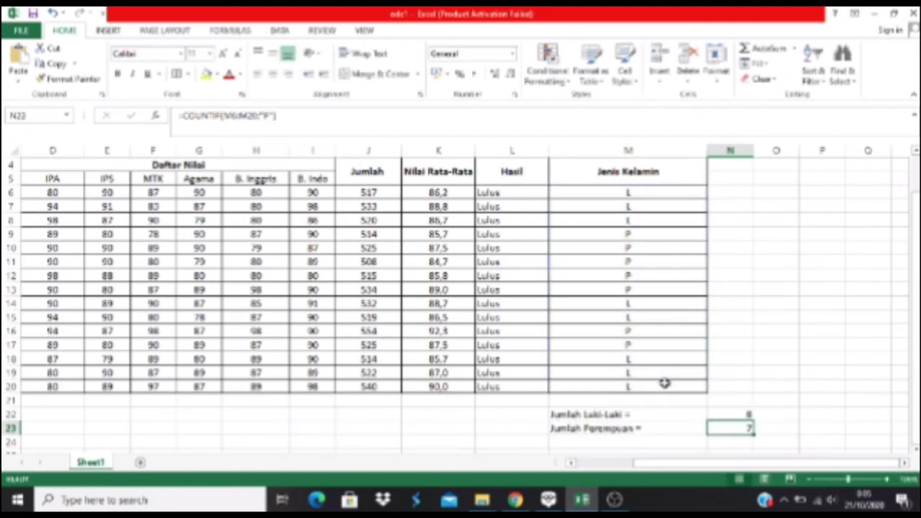
Step: Count the "P" entries in M6:M20 with =COUNTIF in N23, giving 7 female students
text(=)
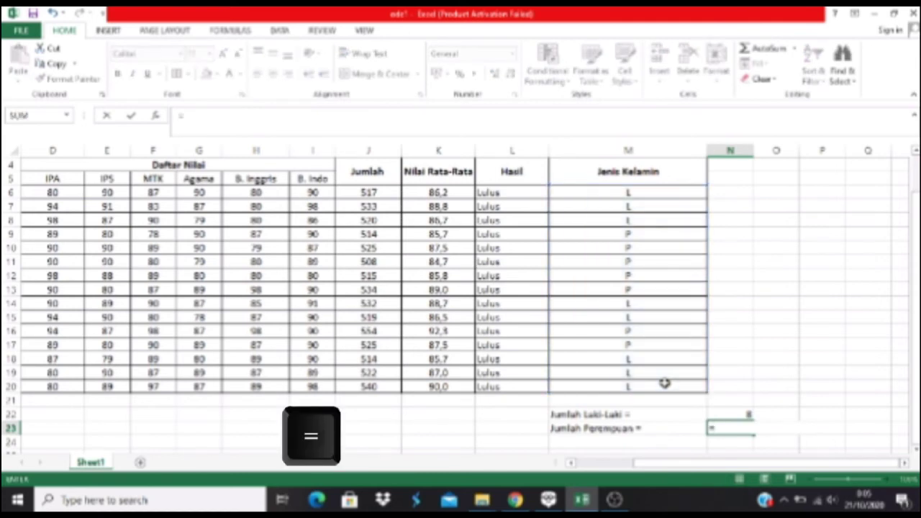
text(COUNTIF)
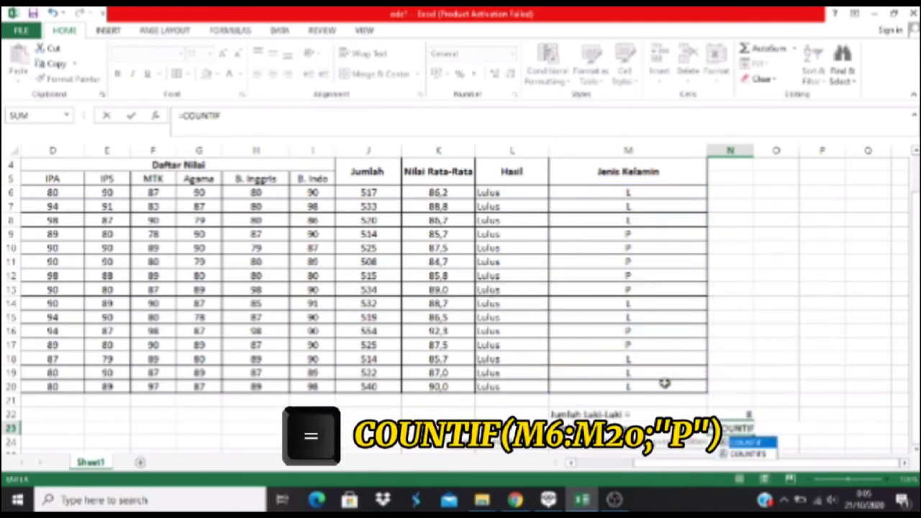
text(()
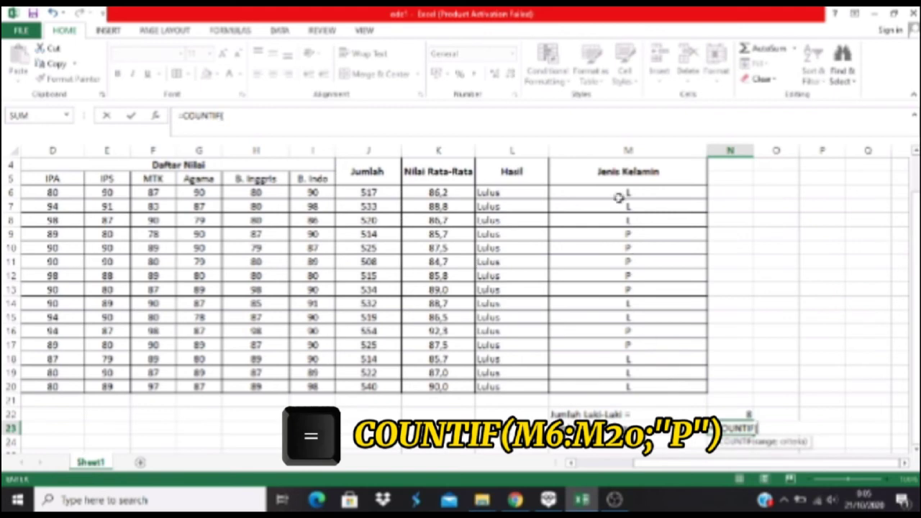
drag(620, 194, 624, 384)
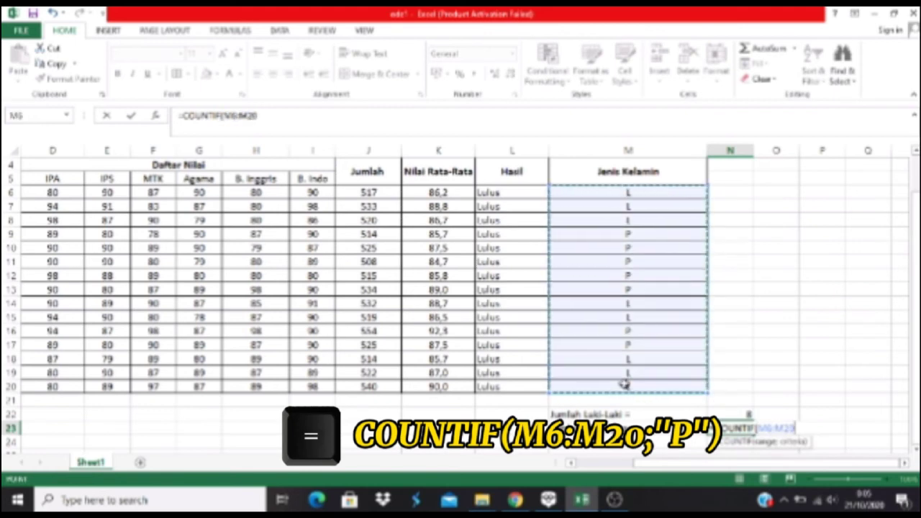
text(;)
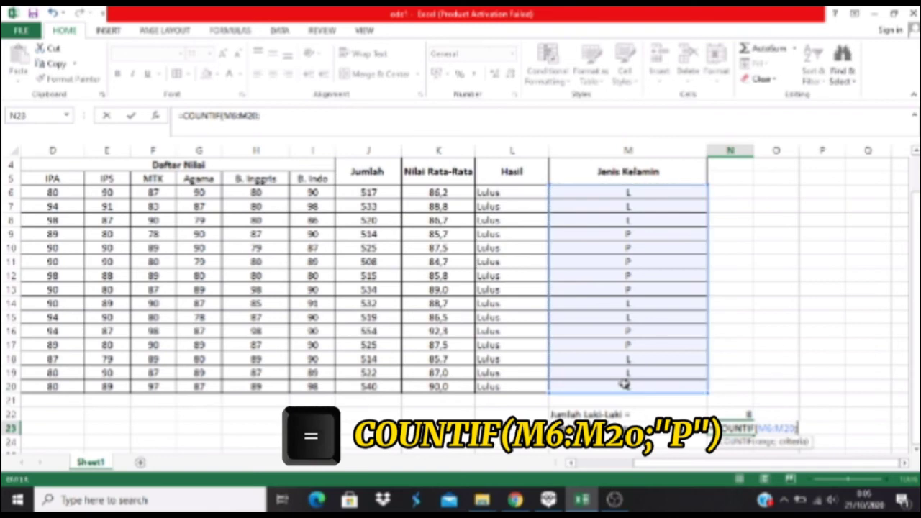
text("P)
key(Return)
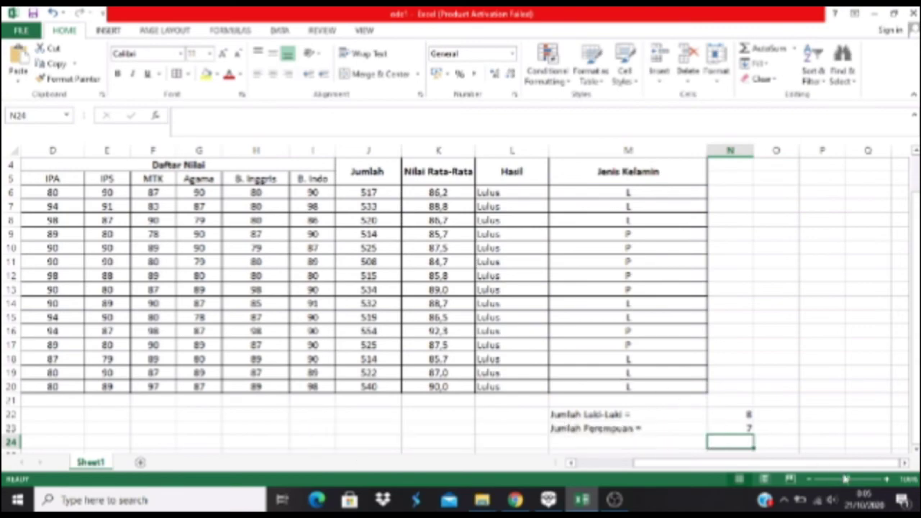
scroll(846, 478, down, 1)
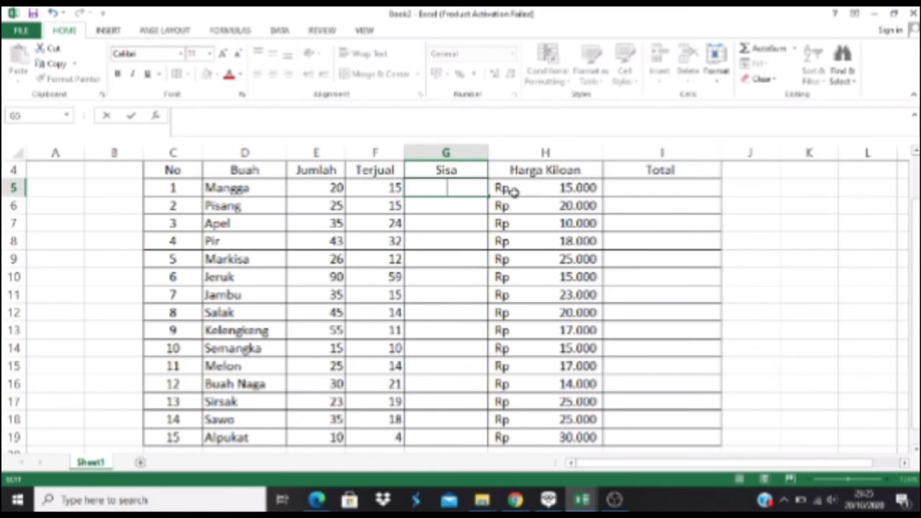
Step: Enter =E5-F5 in G5 and fill it down to G19 for every fruit's Sisa
text(=)
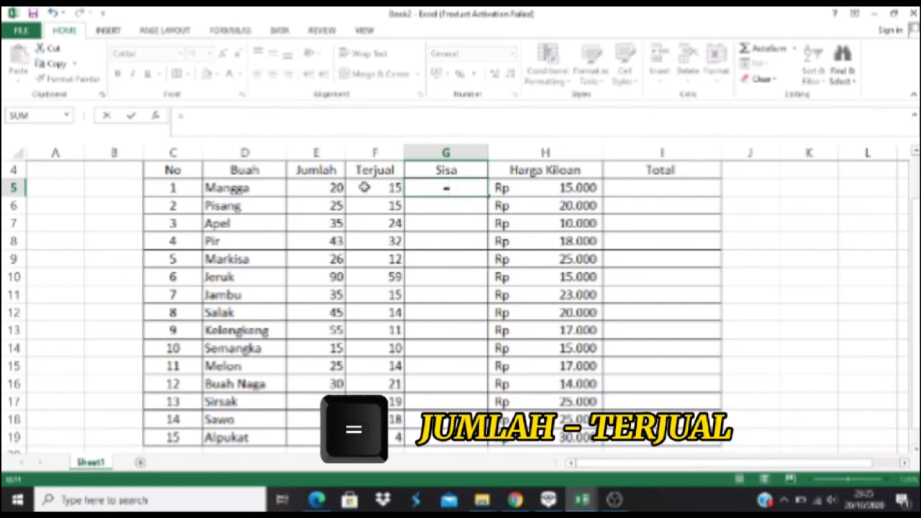
click(337, 187)
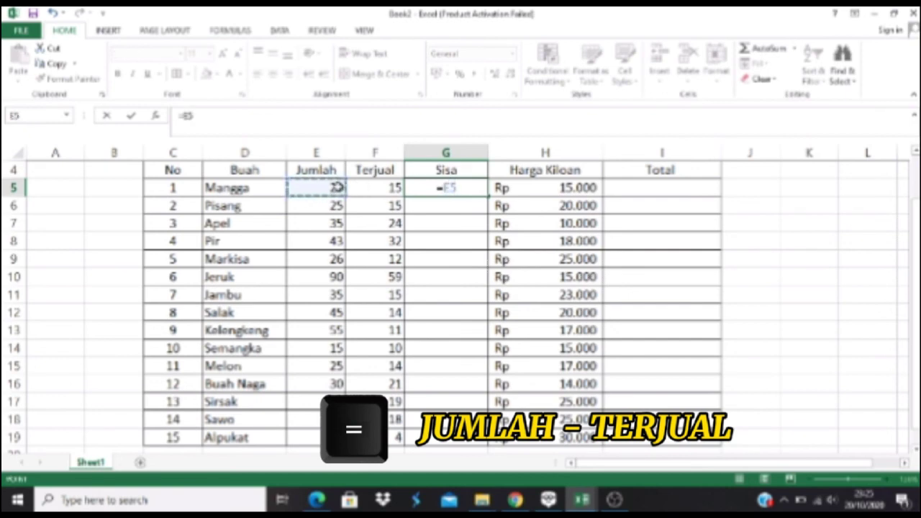
text(-)
click(366, 188)
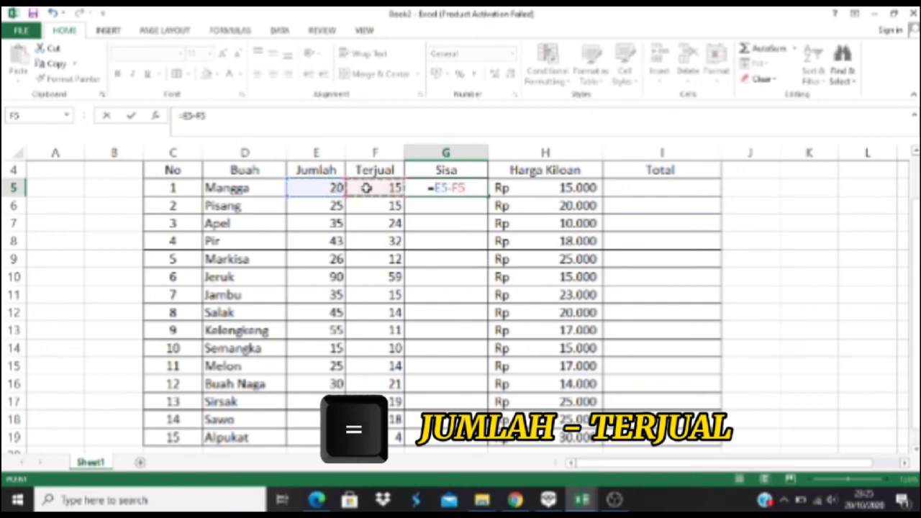
key(Return)
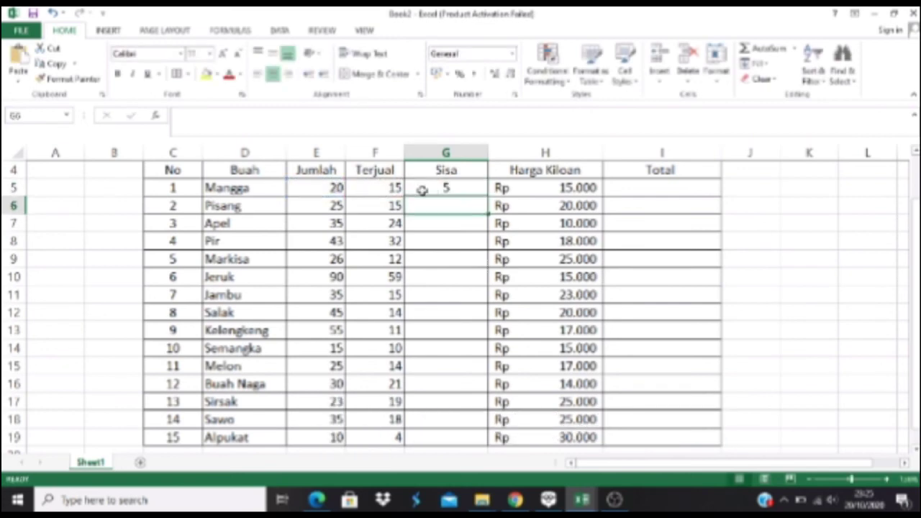
click(449, 188)
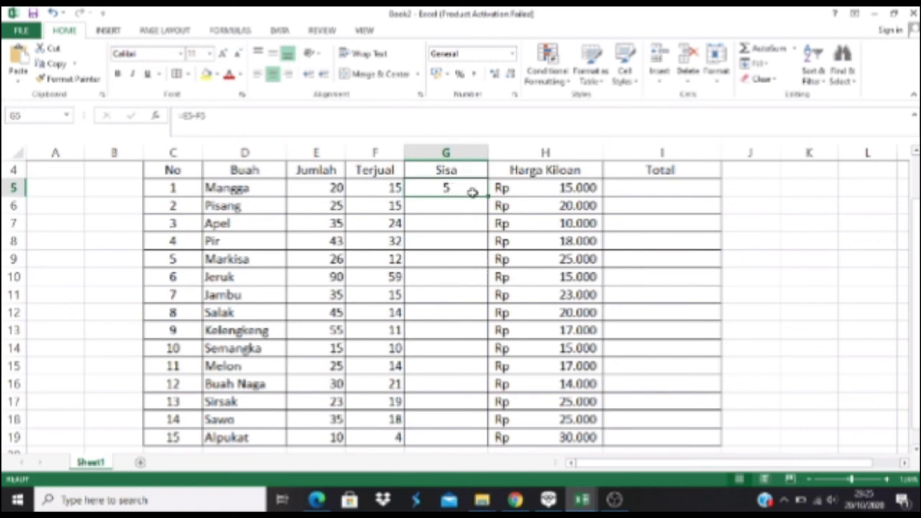
drag(488, 194, 484, 441)
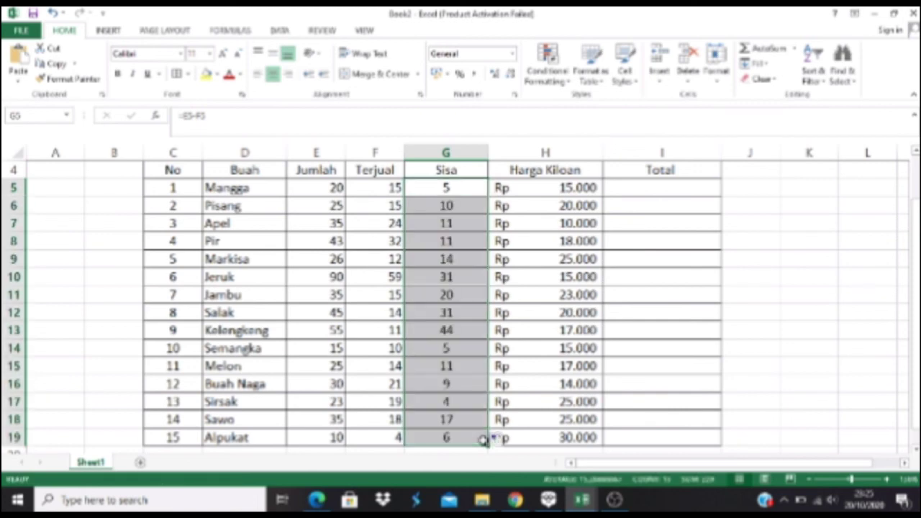
Step: Enter =F5*H5 in I5, fill it down to I19, and check the copied Total formulas
click(642, 189)
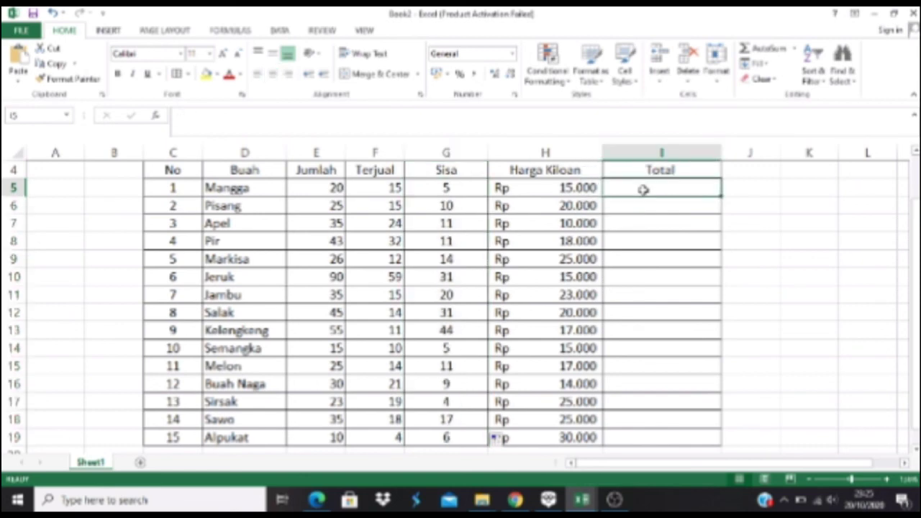
text(=)
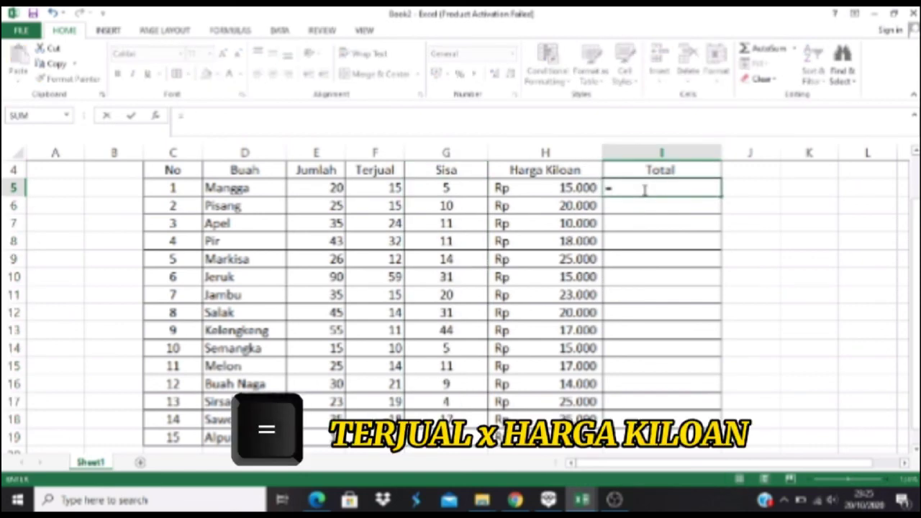
click(399, 189)
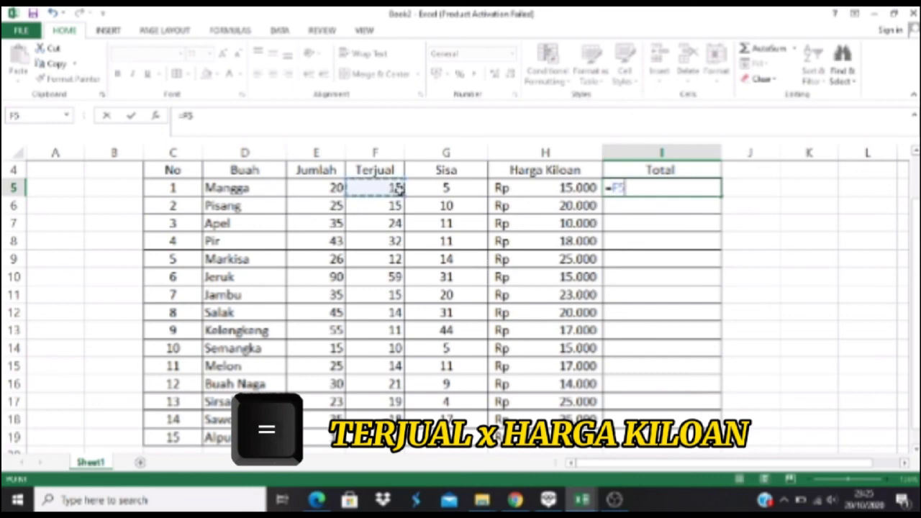
text(*)
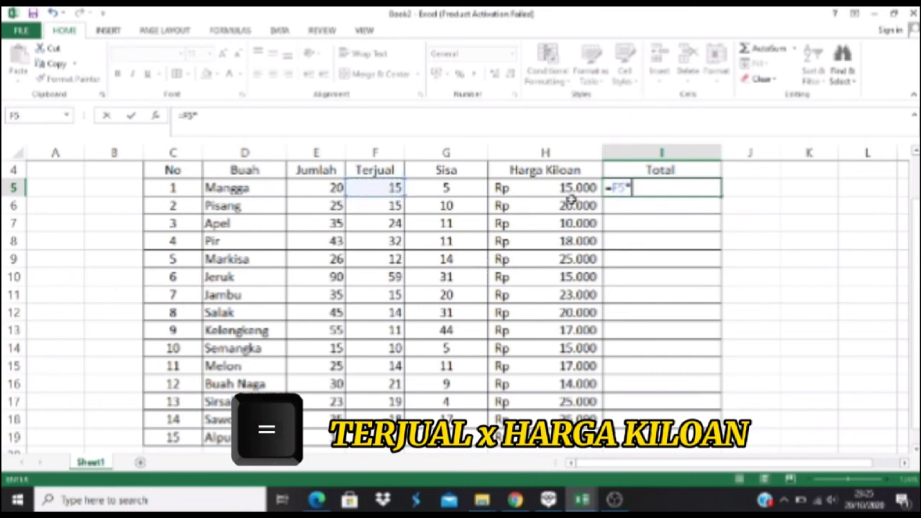
click(567, 191)
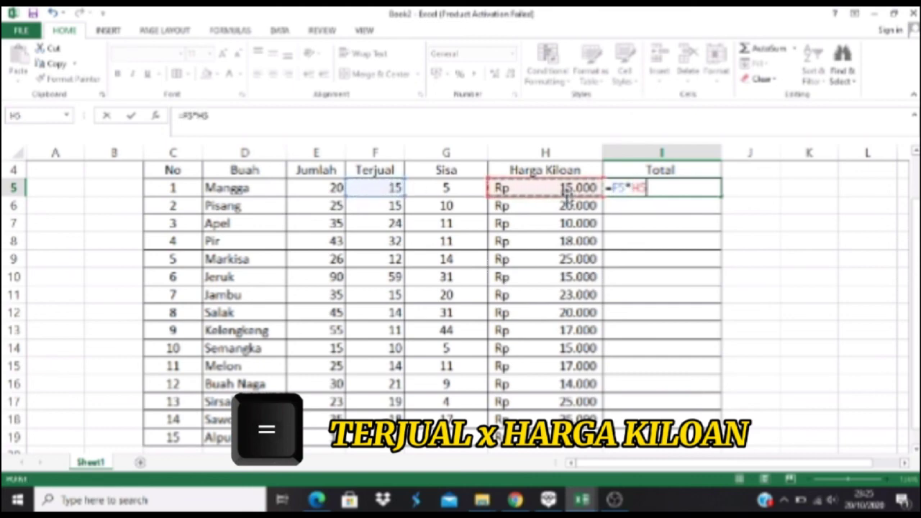
key(Return)
click(694, 183)
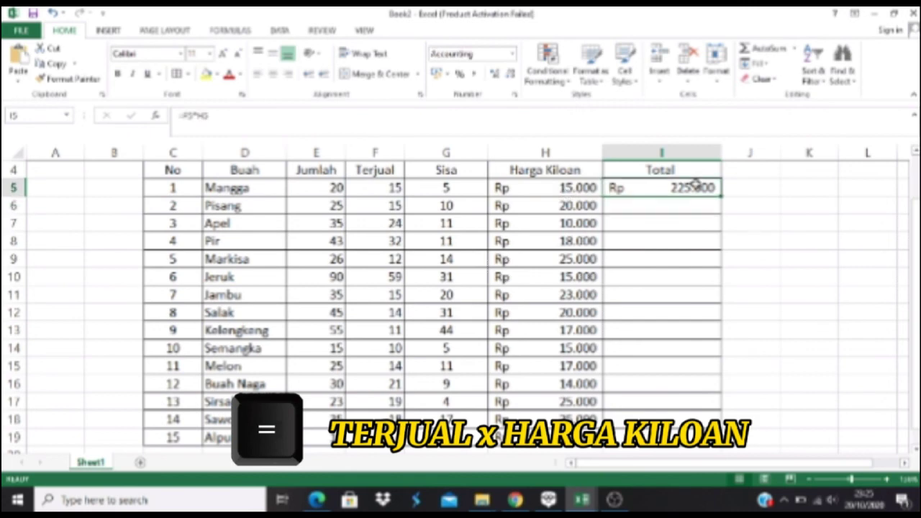
mouse_move(720, 195)
mouse_down()
mouse_move(743, 432)
mouse_move(727, 438)
mouse_up()
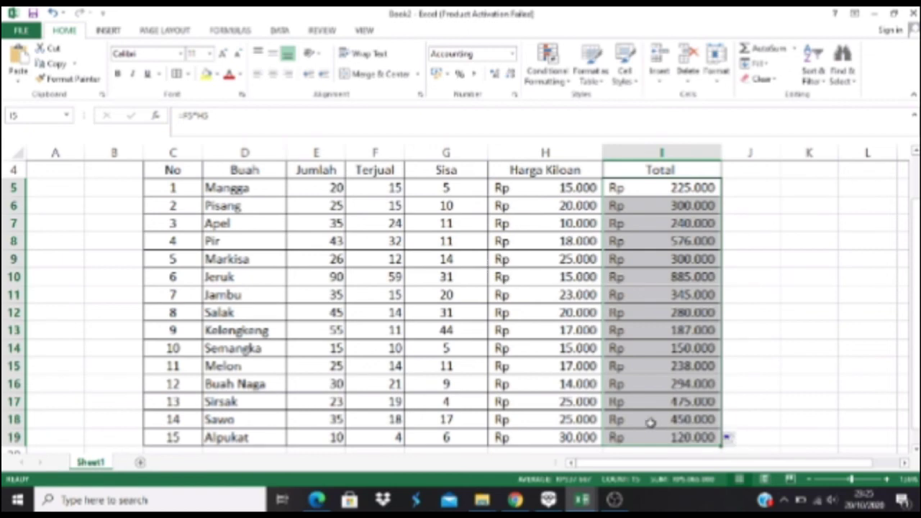
click(612, 419)
click(630, 434)
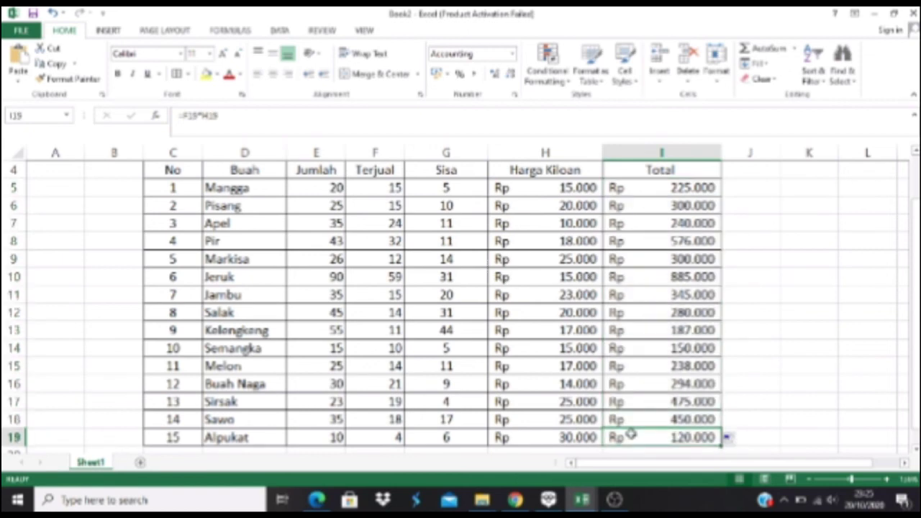